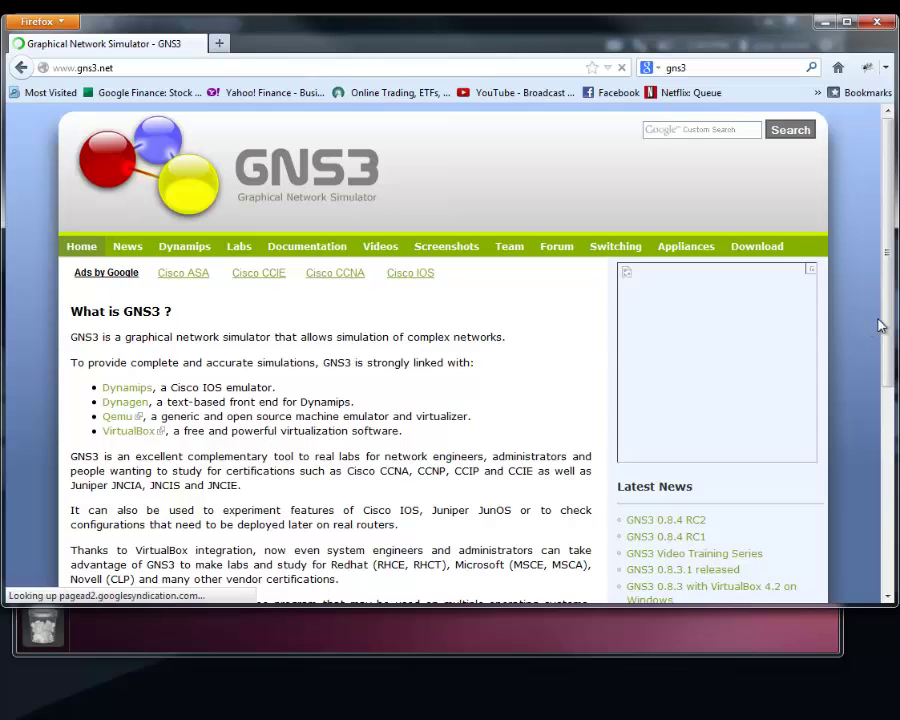
Enlarge the Firefox window and go to the GNS3 Download page on gns3.net.
left_click_drag(890, 606, 888, 702)
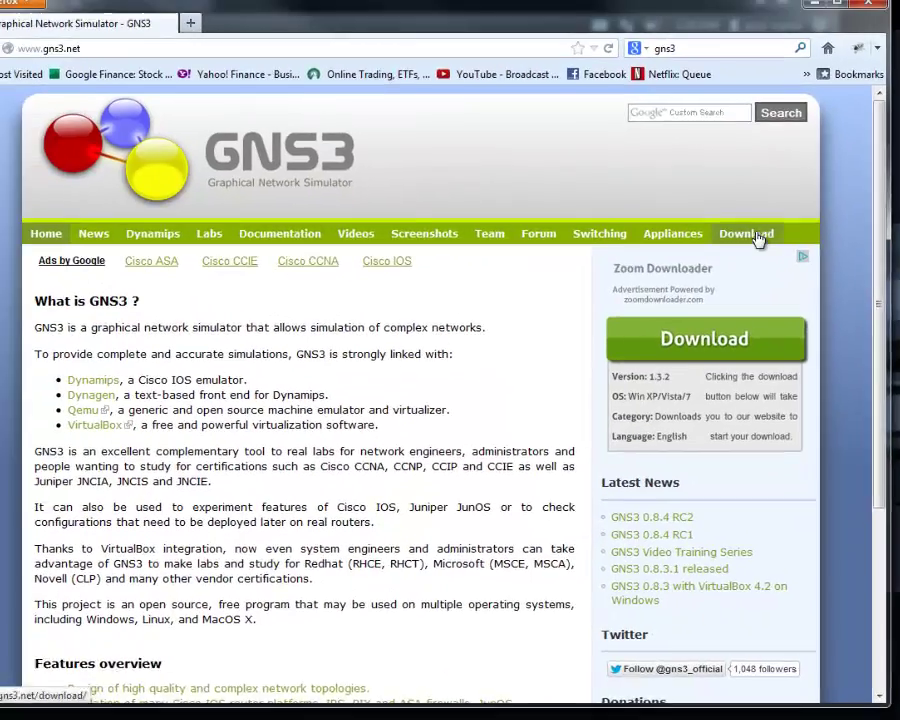
left_click(758, 247)
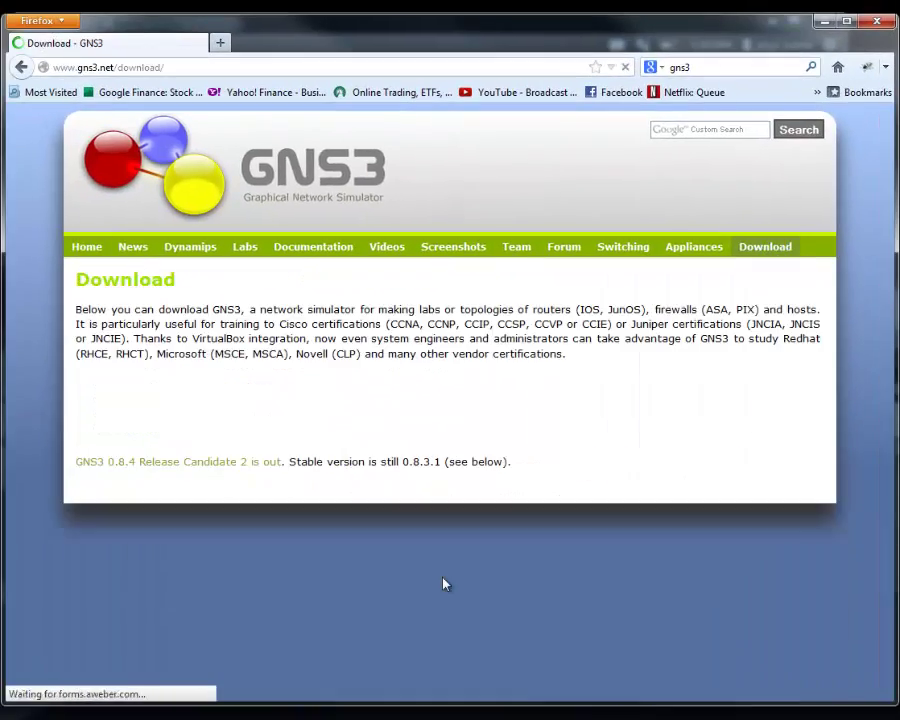
Scroll the GNS3 download page down to the Sources and Associated softwares sections.
scroll(443, 577, "down", 5)
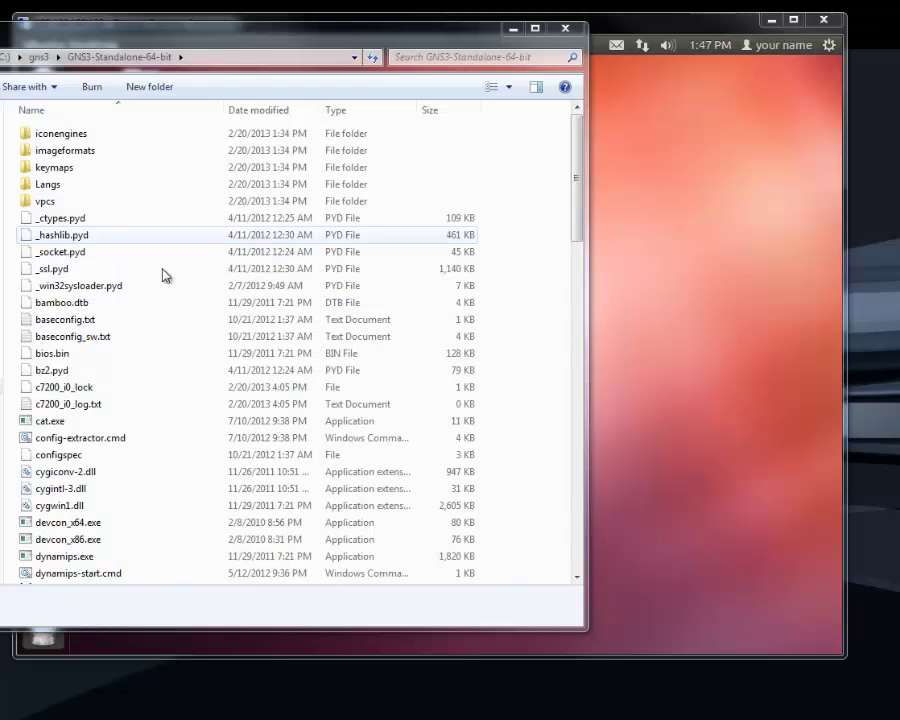
Reposition the GNS3-Standalone-64-bit folder window and launch gns3.exe from its file list.
left_click_drag(160, 45, 180, 44)
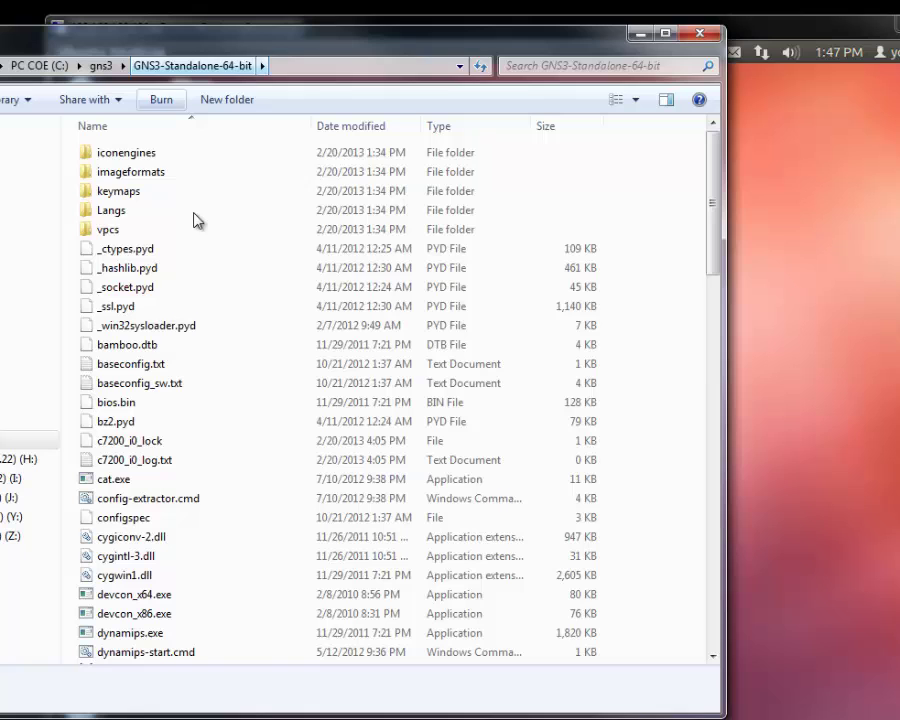
left_click_drag(716, 262, 722, 328)
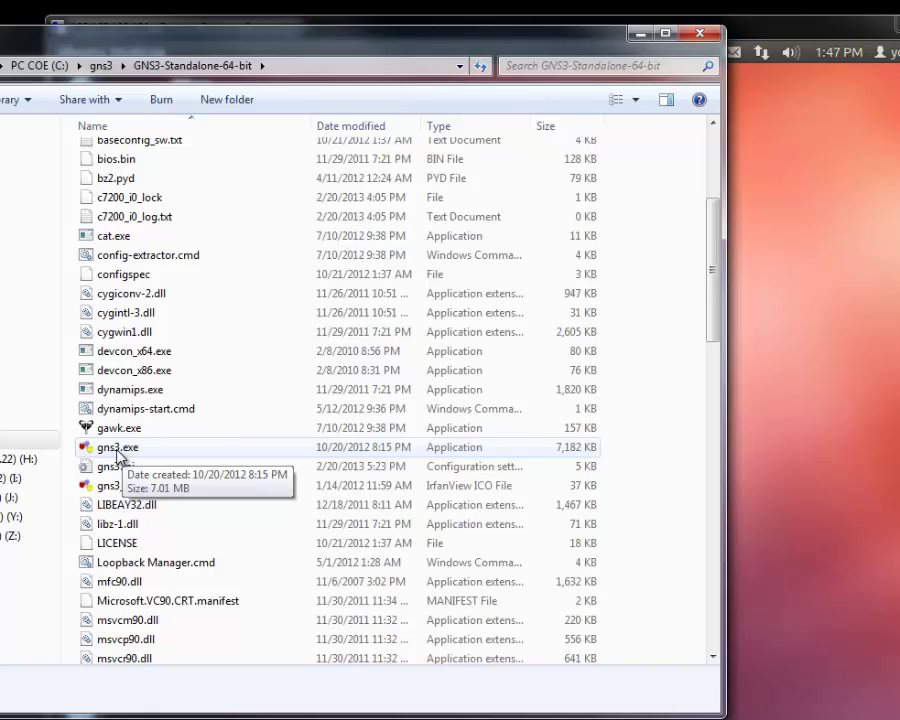
double_click(118, 452)
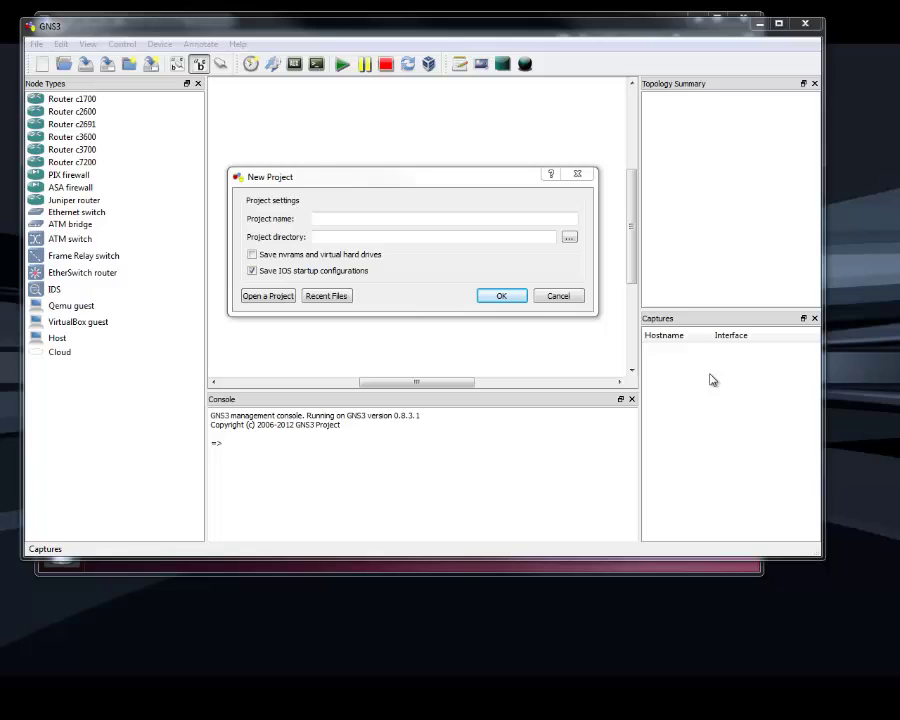
Skip the New Project dialog and open Preferences, viewing Terminal and GUI Settings, then General Settings.
left_click(563, 303)
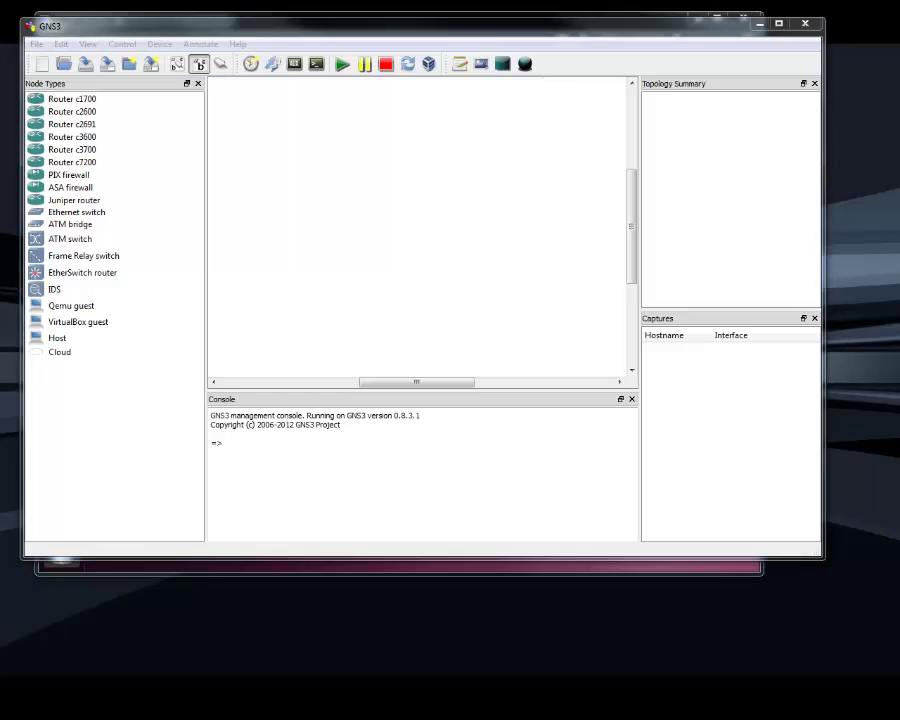
left_click(61, 44)
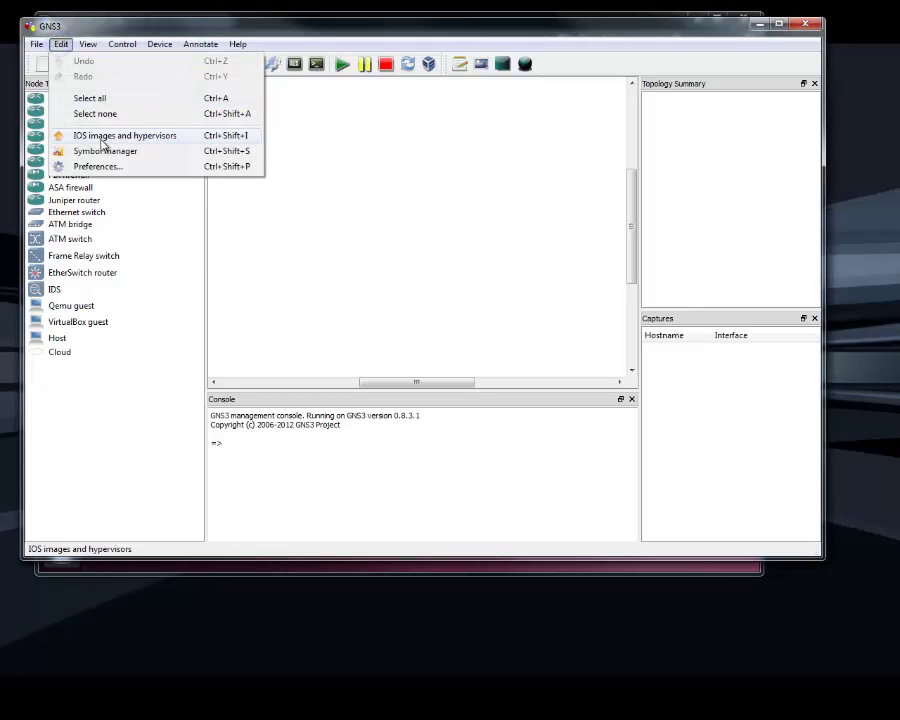
left_click(96, 167)
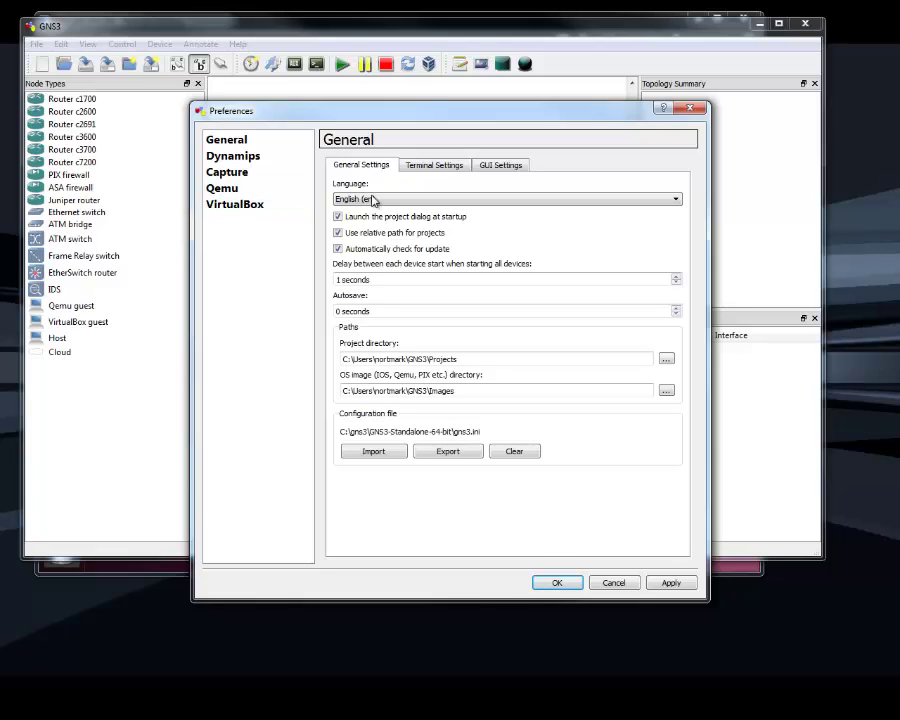
left_click(444, 166)
left_click(490, 166)
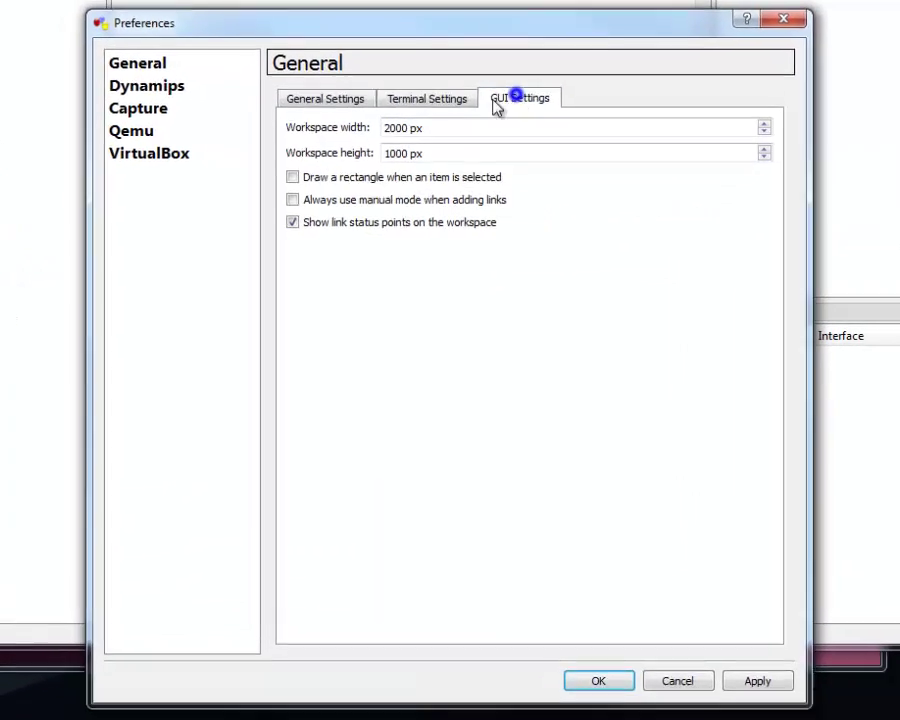
left_click(322, 102)
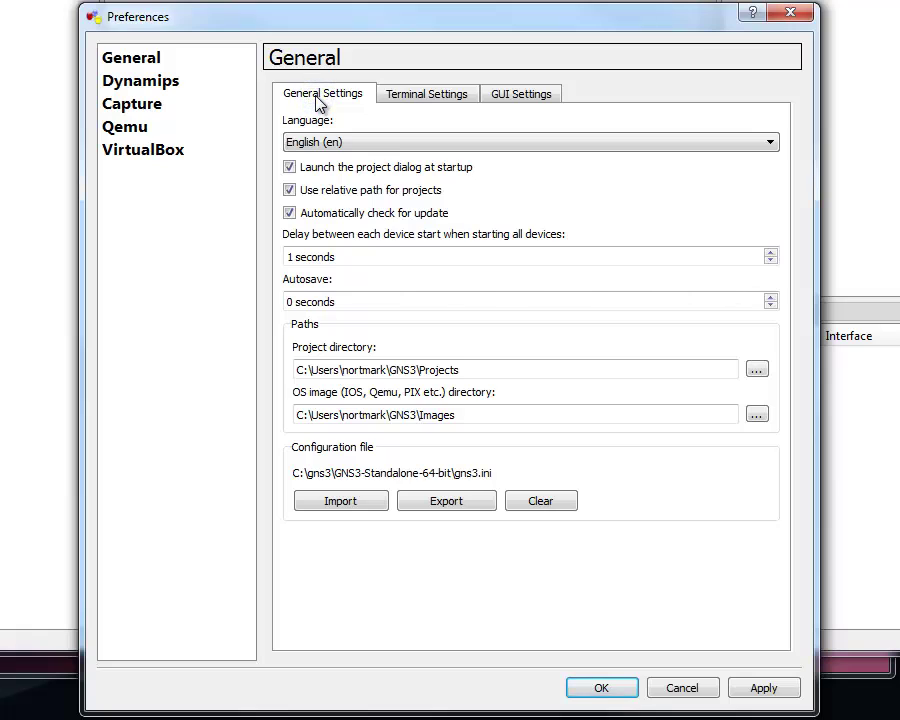
Keep ghost IOS support on, test that Dynamips 0.2.8-RC3 starts, then close Preferences.
left_click(153, 80)
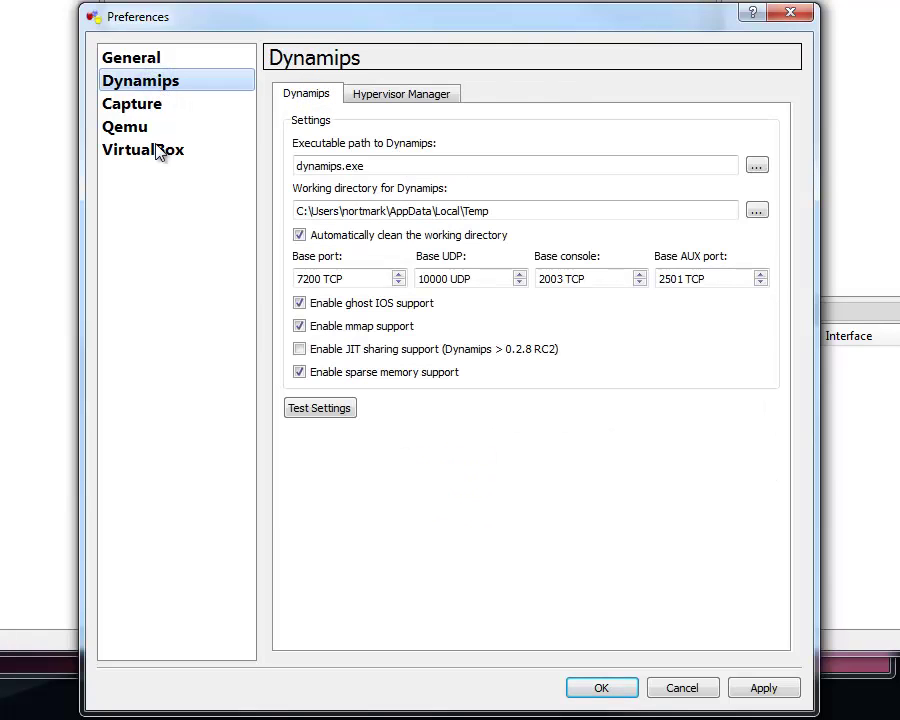
left_click(299, 304)
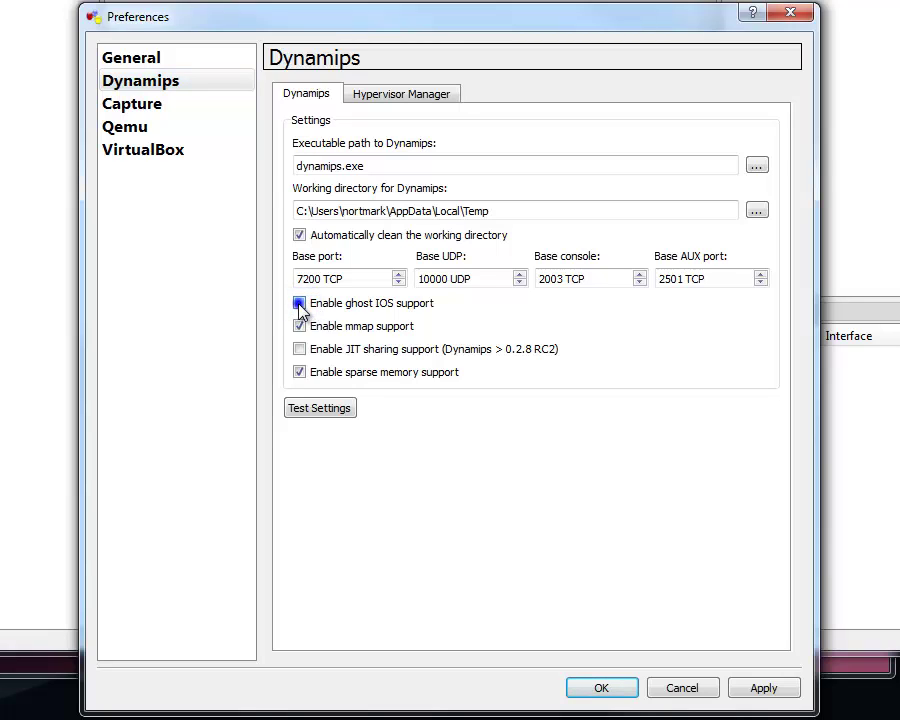
left_click(299, 304)
left_click(398, 96)
left_click(296, 97)
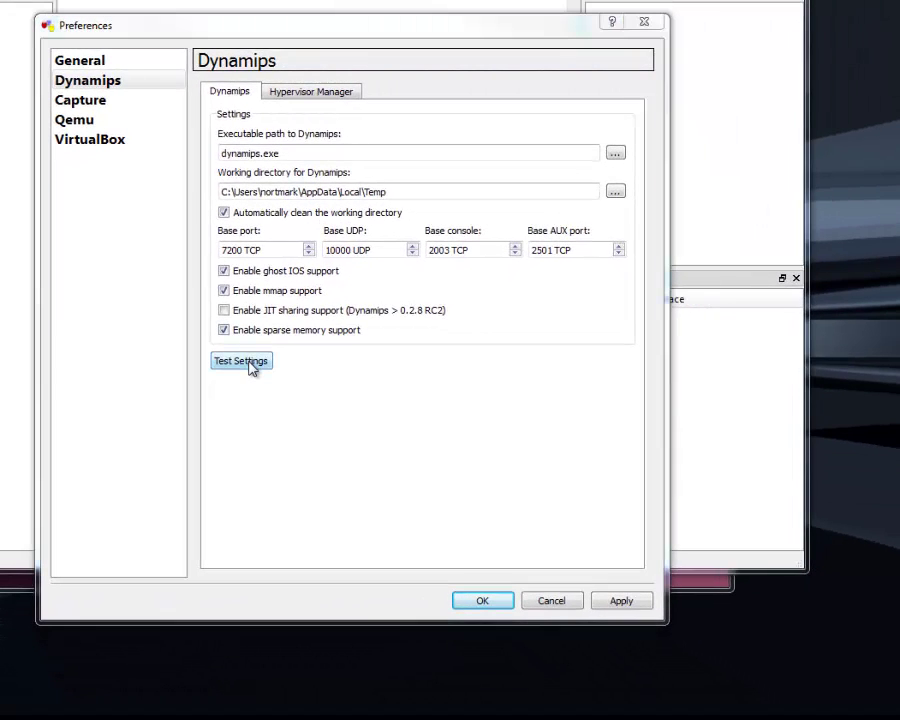
left_click(250, 366)
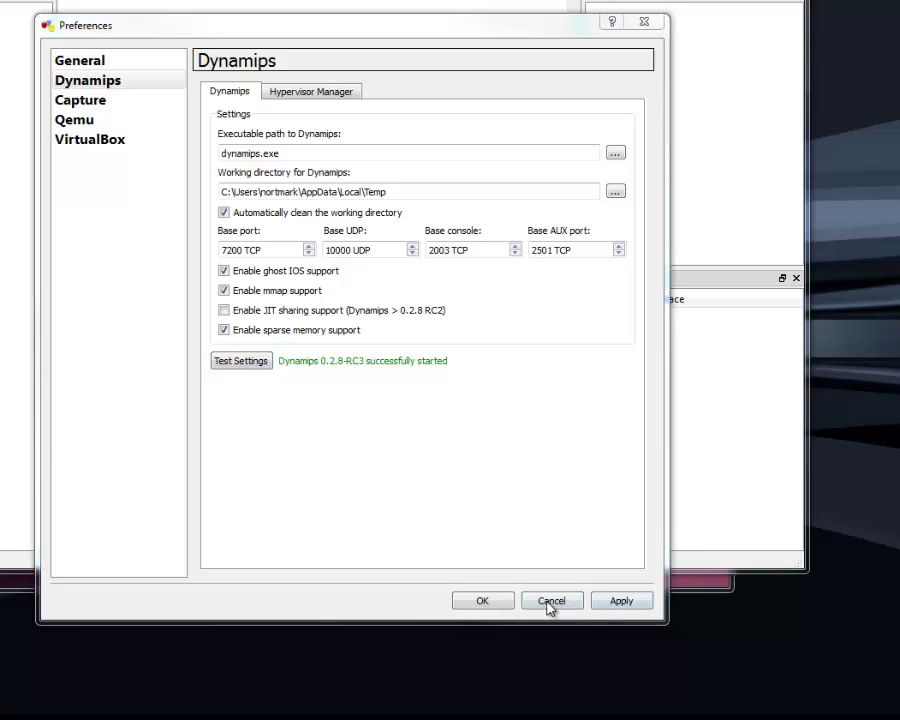
left_click(500, 600)
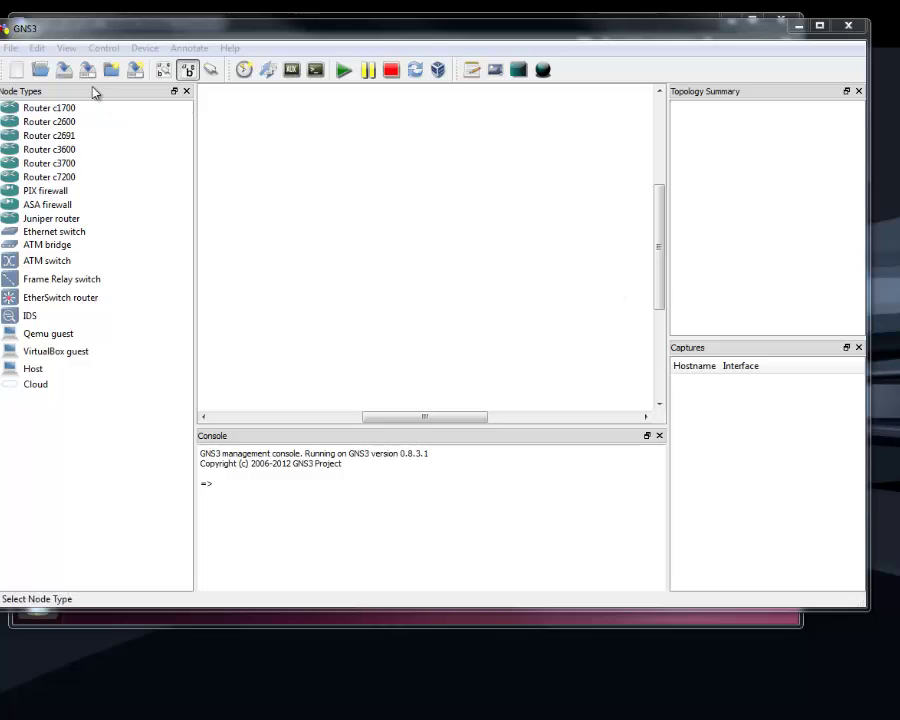
Open IOS images and hypervisors, select the external hypervisor host 127.0.0.1, then switch to Remote Desktop.
left_click(39, 52)
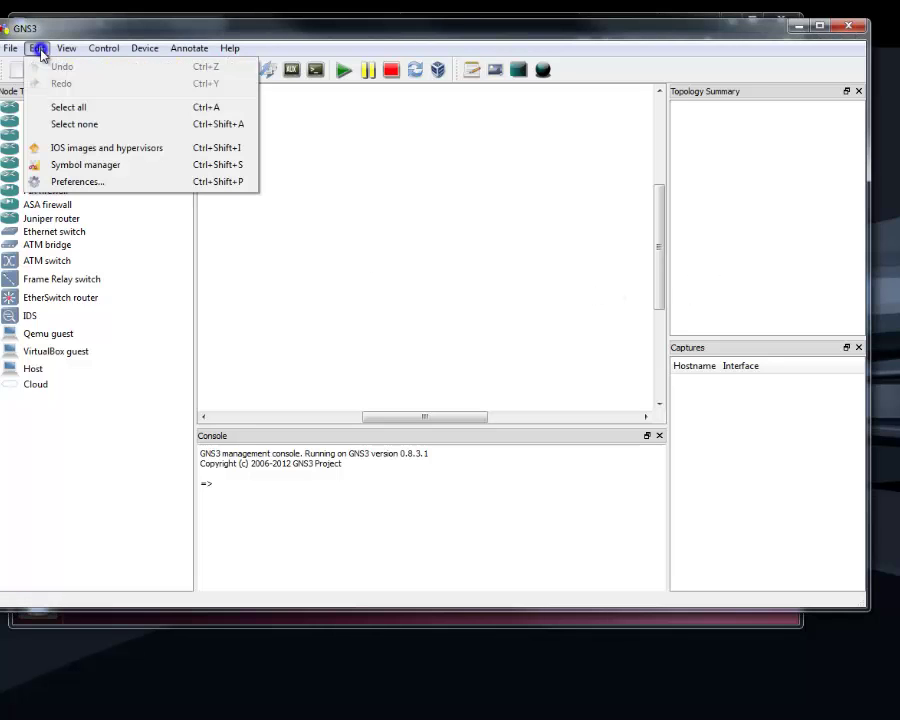
left_click(93, 155)
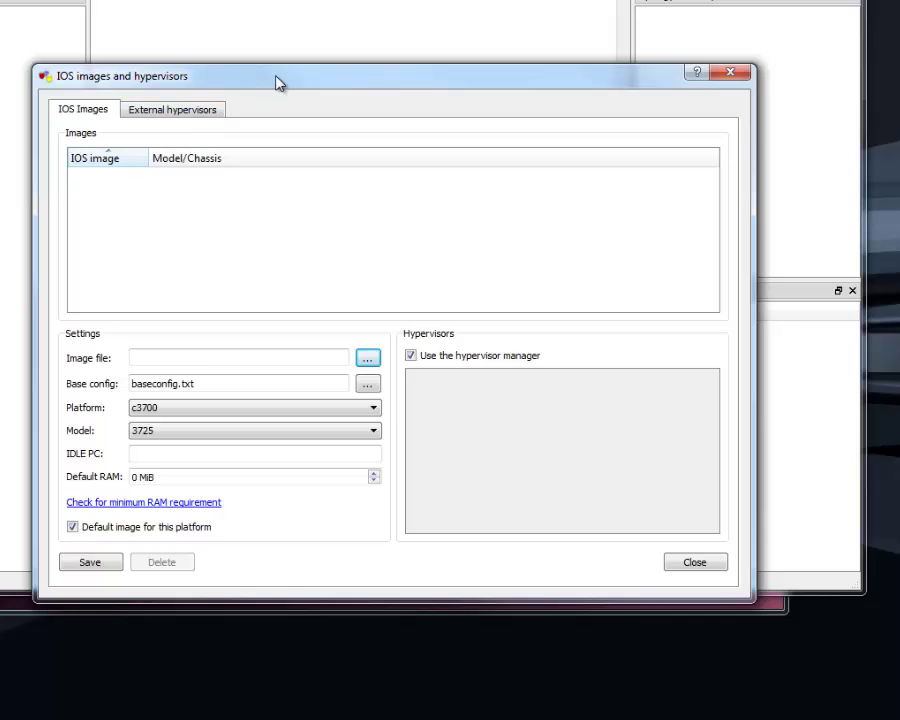
left_click_drag(277, 80, 413, 90)
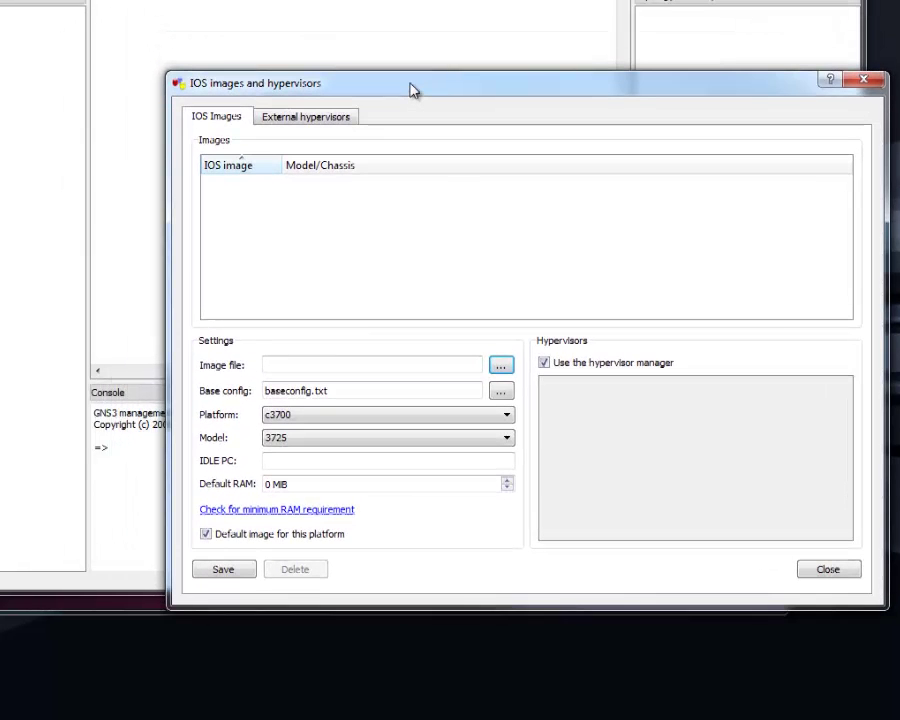
left_click(314, 119)
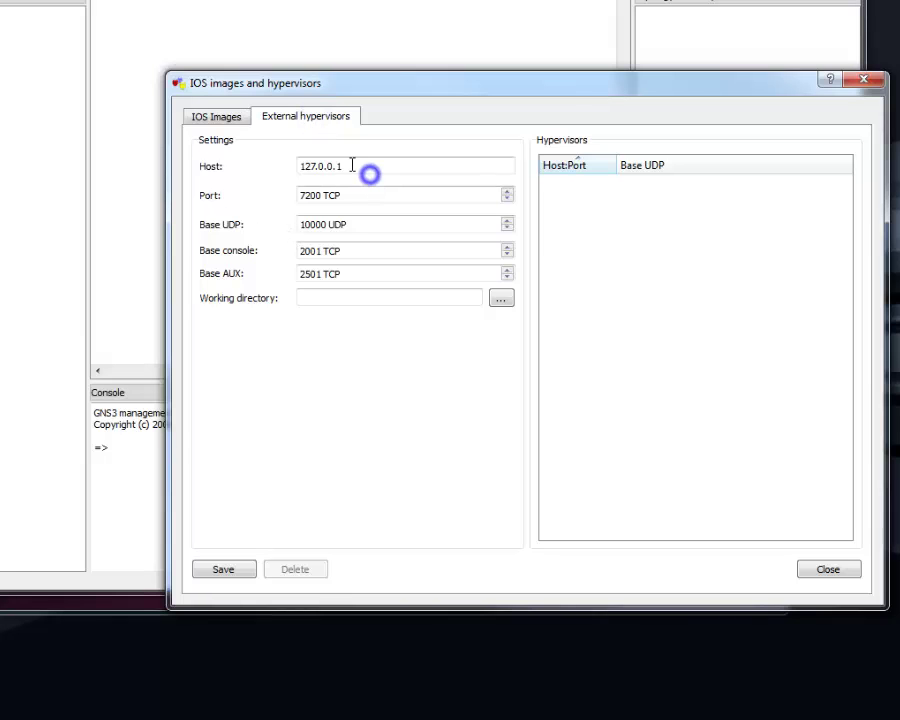
left_click_drag(352, 166, 211, 172)
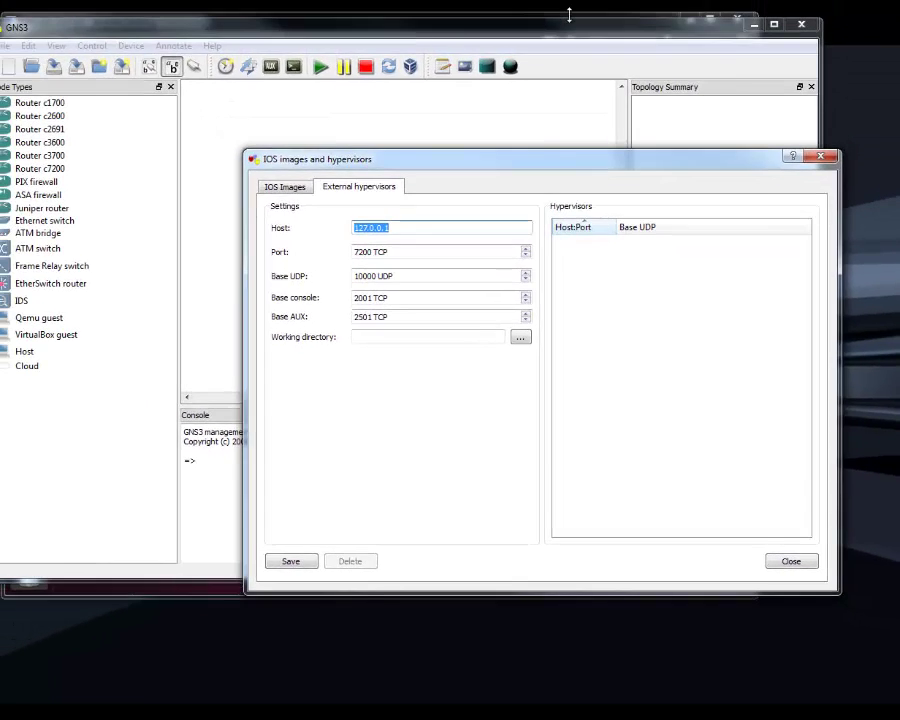
key("alt+Tab")
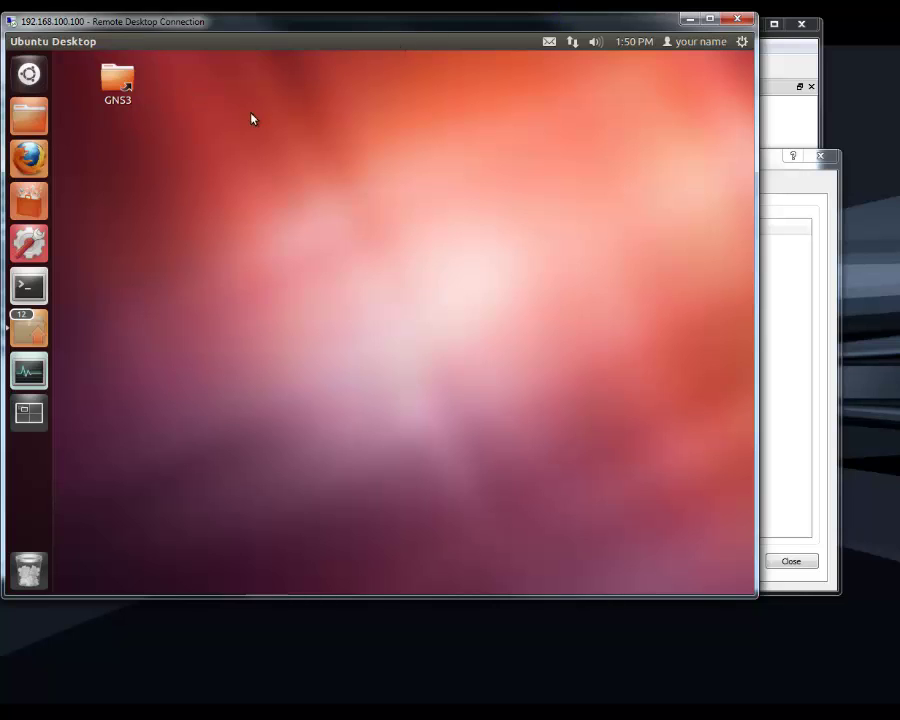
Read the Ubuntu machine's IP address 192.168.100.151 from Connection Information, then close the details.
left_click(573, 43)
left_click(608, 172)
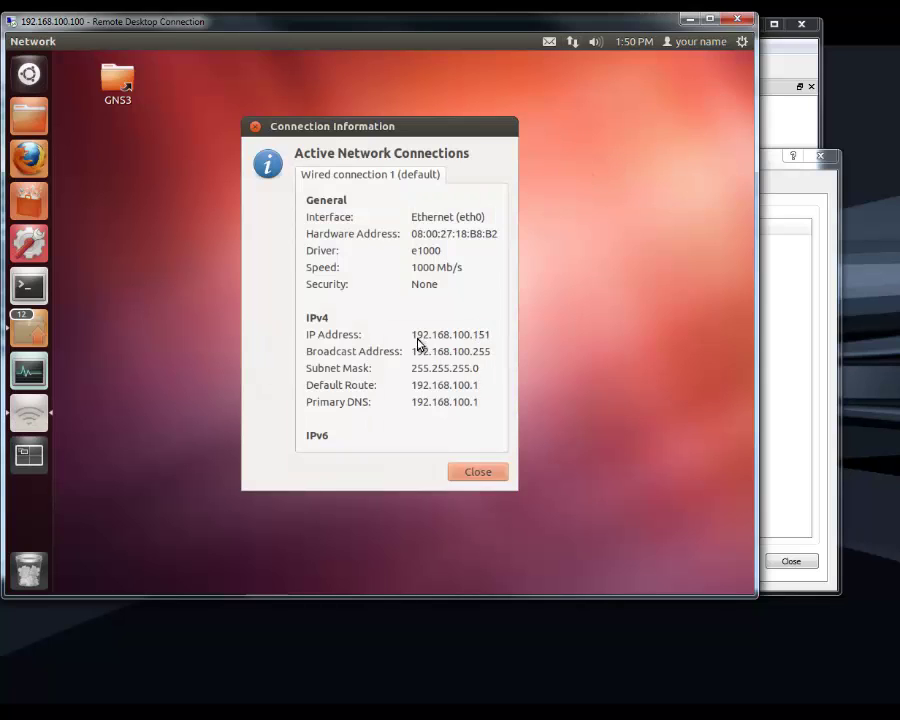
left_click_drag(412, 335, 490, 336)
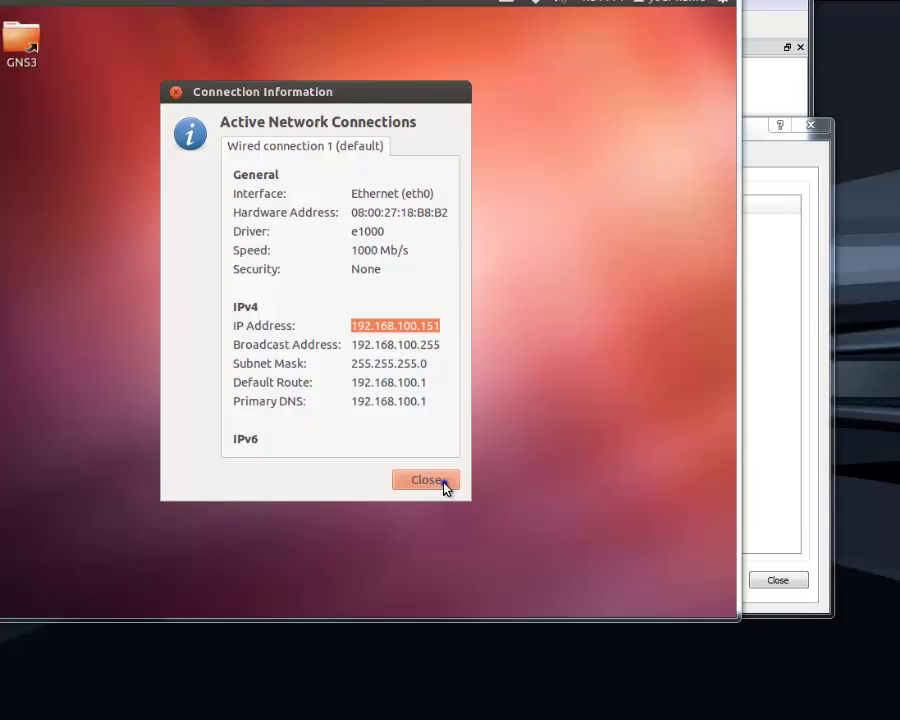
left_click(478, 471)
Change the external hypervisor host to 192.168.100.151, then bring the remote Ubuntu desktop forward.
left_click(785, 186)
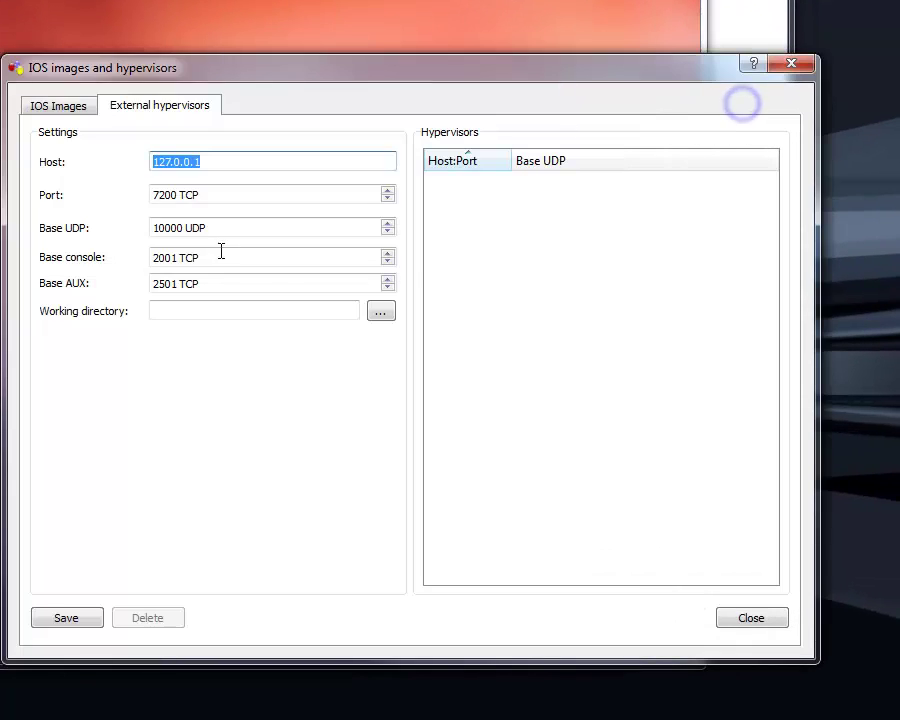
left_click_drag(217, 162, 35, 165)
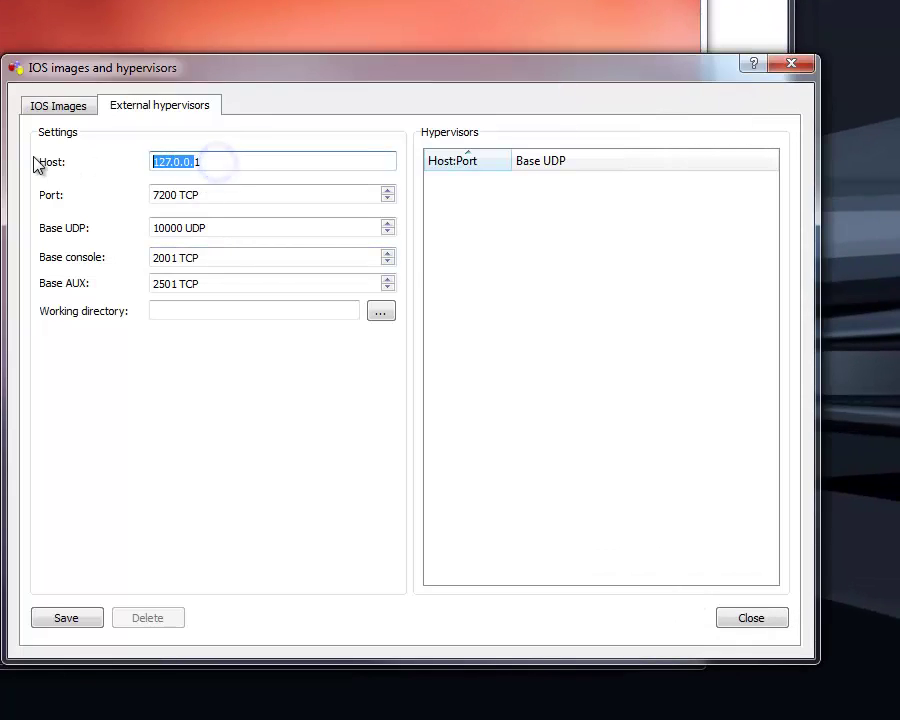
type("192.168.1")
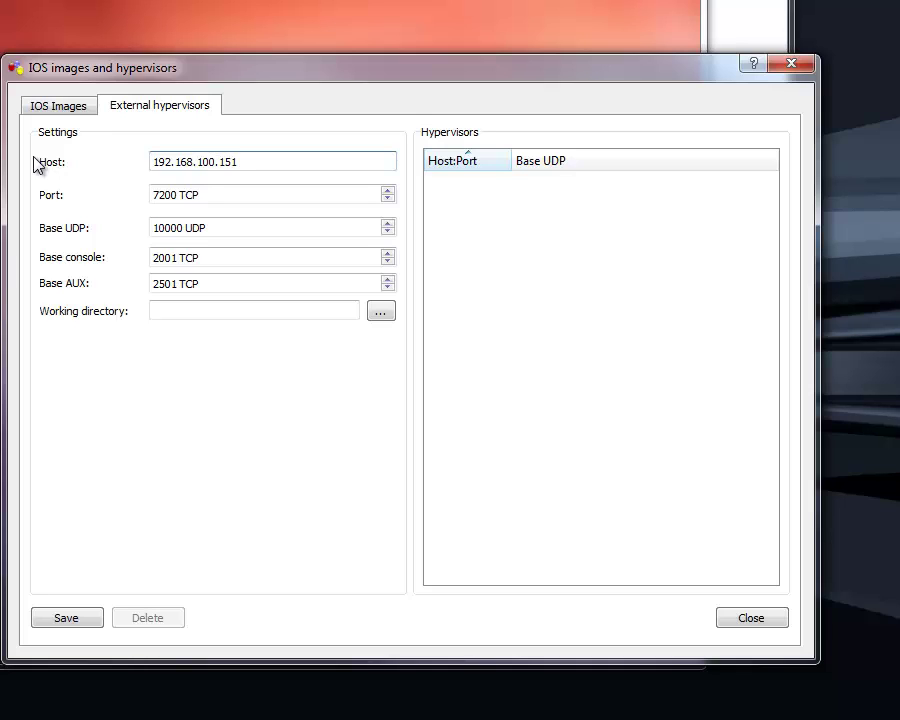
left_click(216, 196)
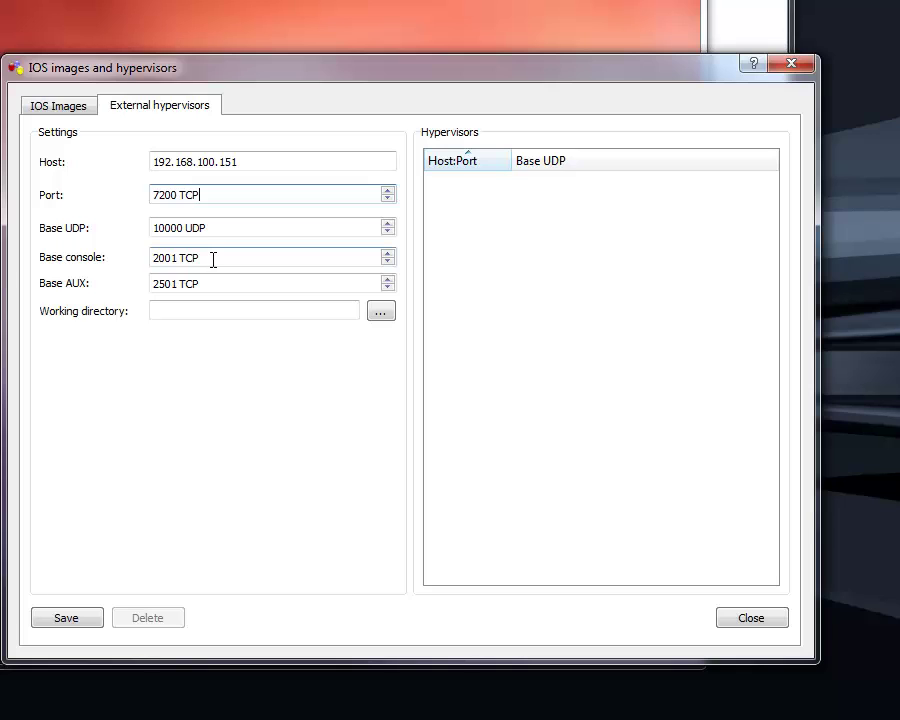
left_click(225, 309)
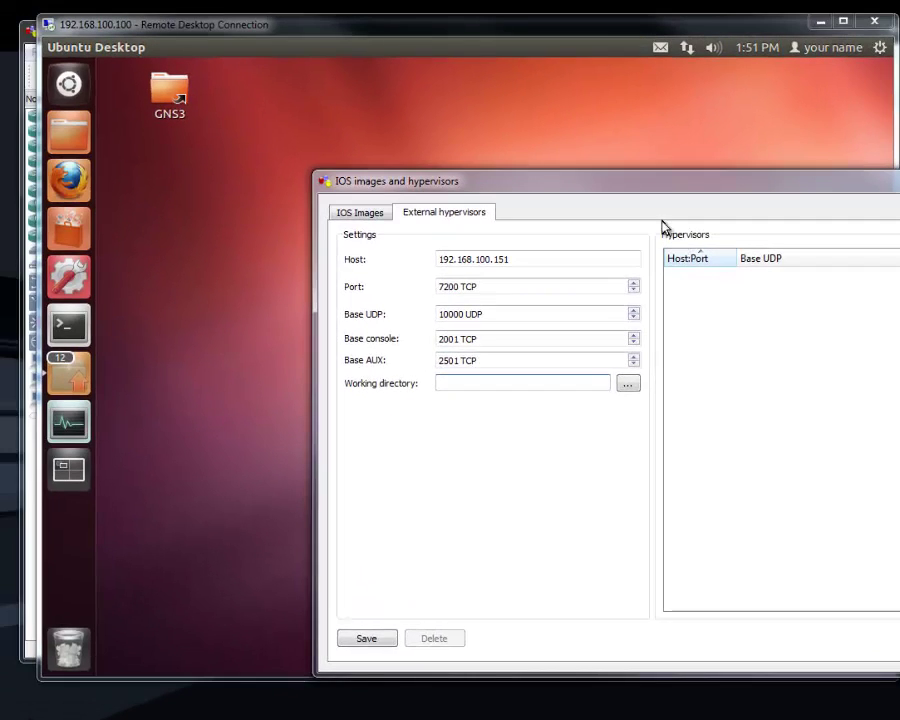
key("Escape")
left_click(512, 96)
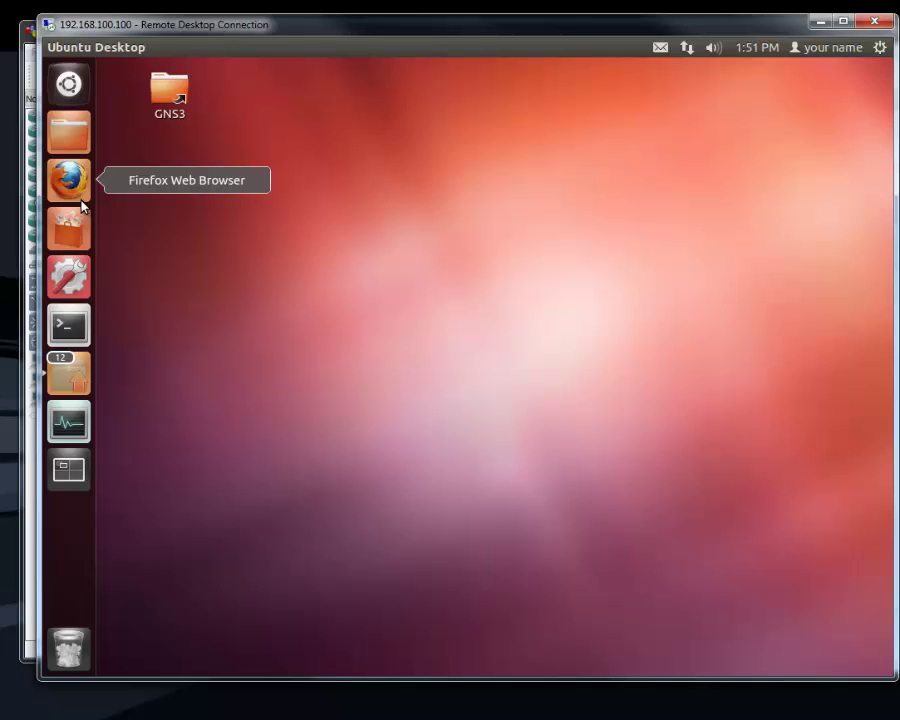
Create a temp folder in ~/gns with sudo mkdir, list it, and return to GNS3's Working directory field.
left_click(68, 324)
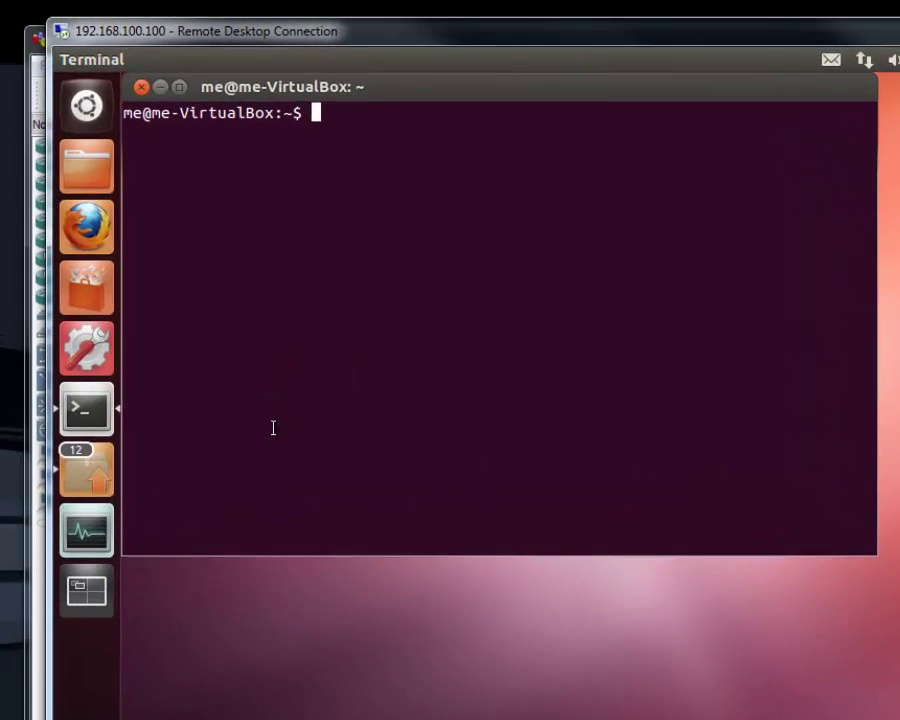
type("cd gns")
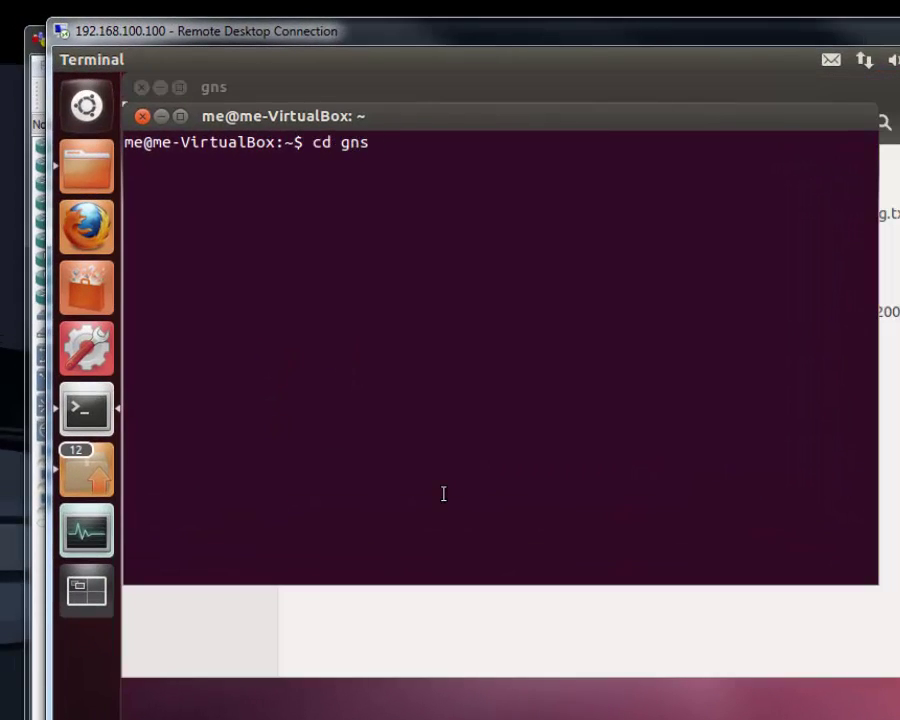
key("Return")
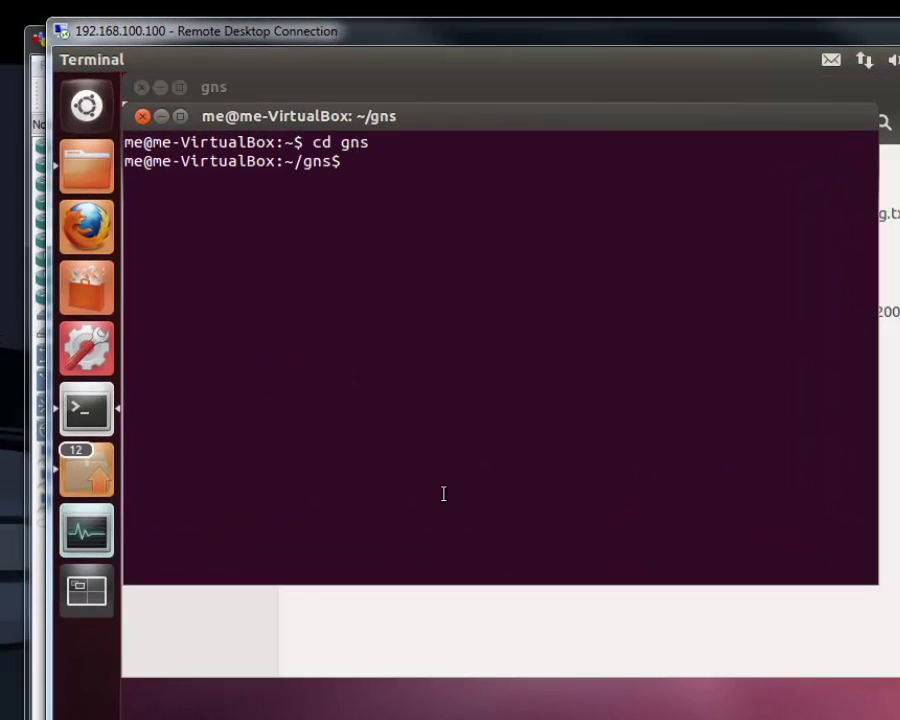
type("sudo mkdir temp")
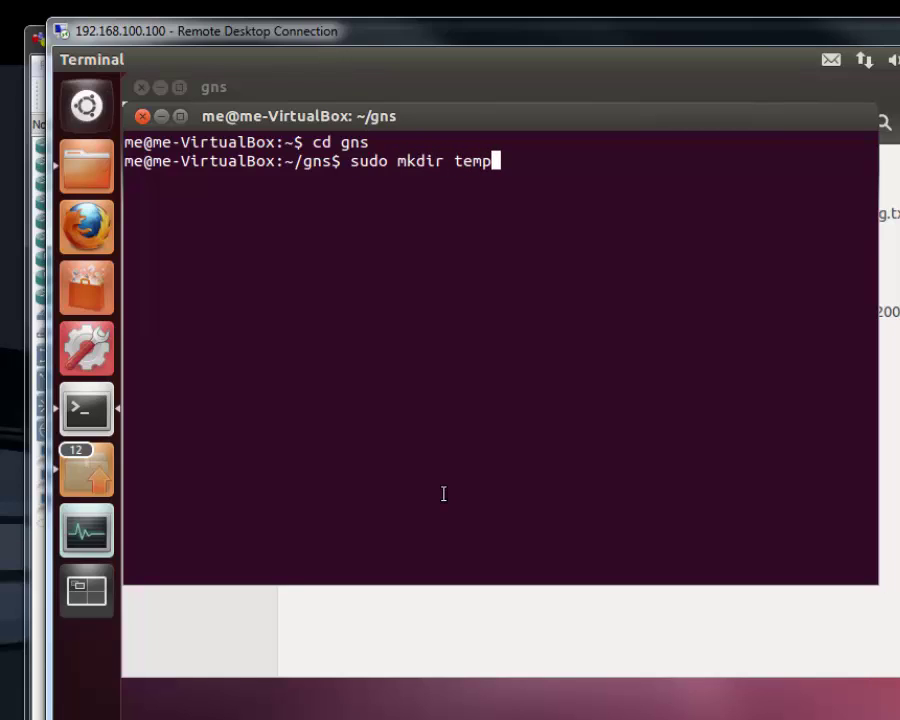
key("Return")
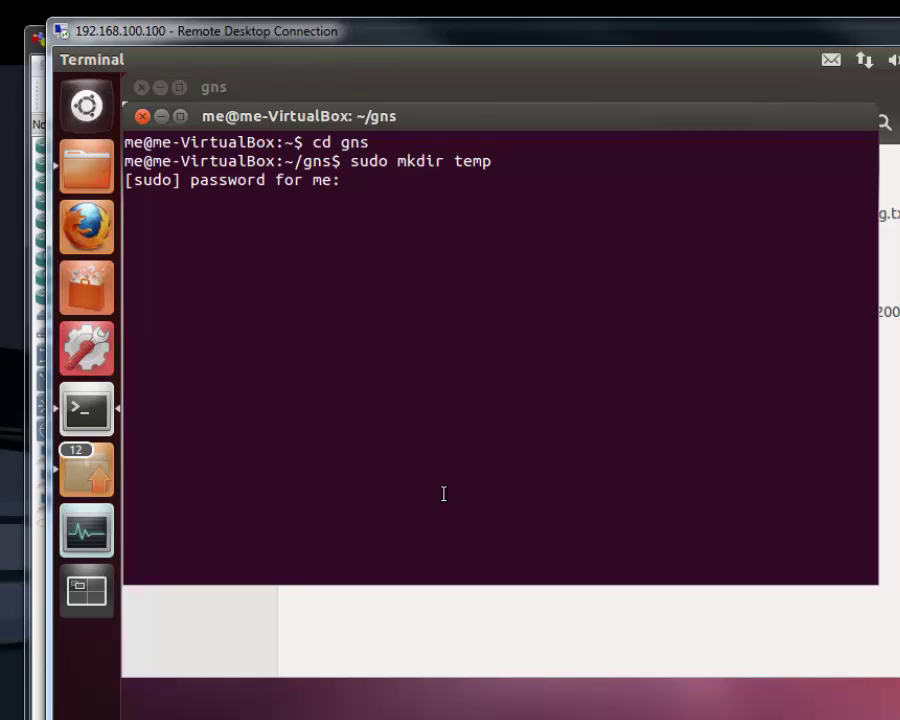
key("Return")
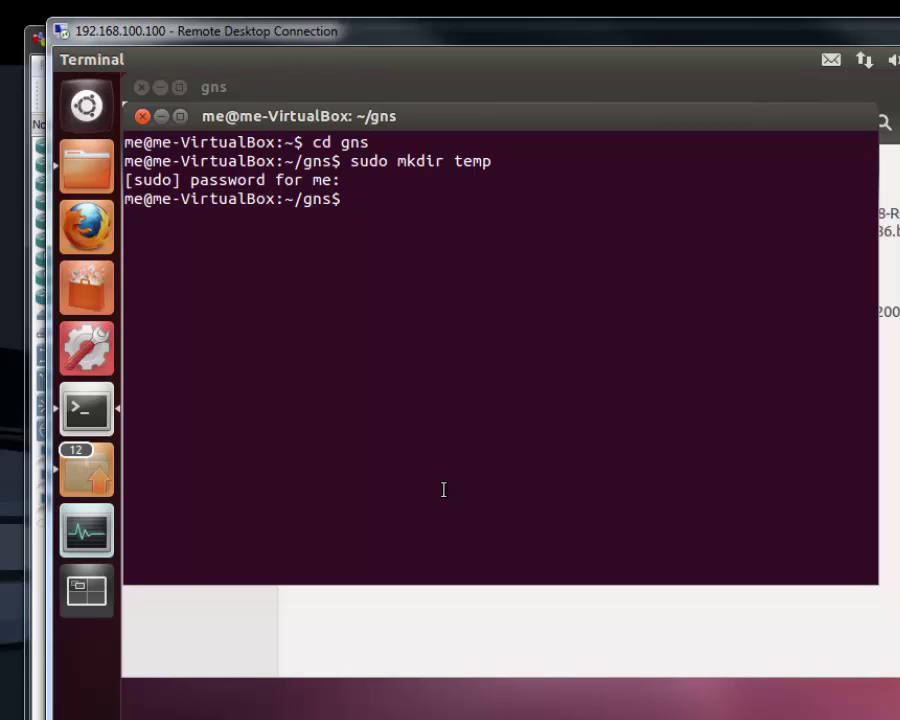
type("ll")
key("Return")
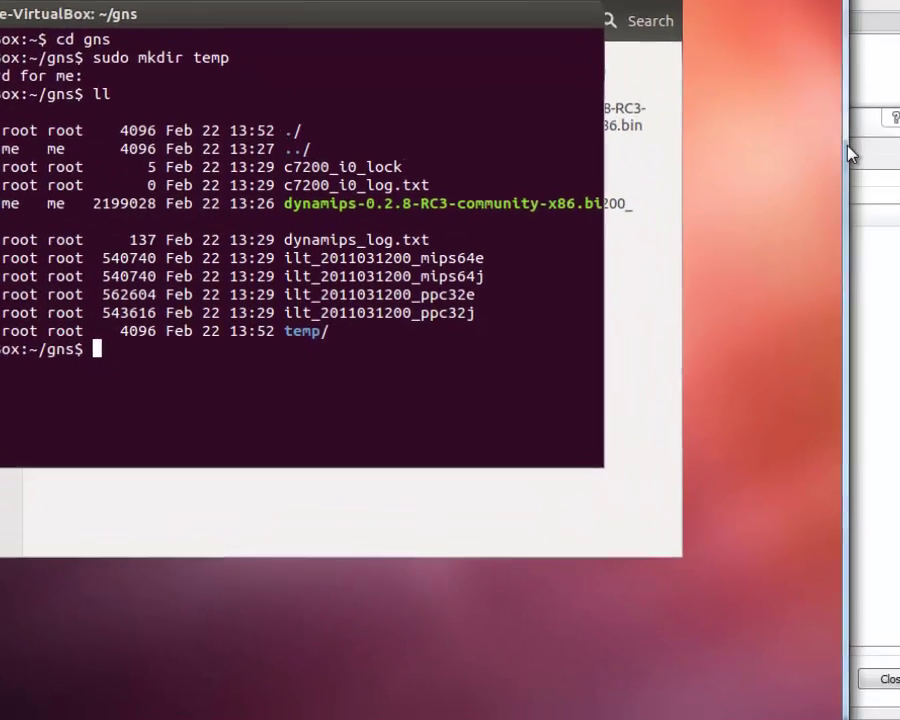
left_click(850, 150)
left_click(449, 366)
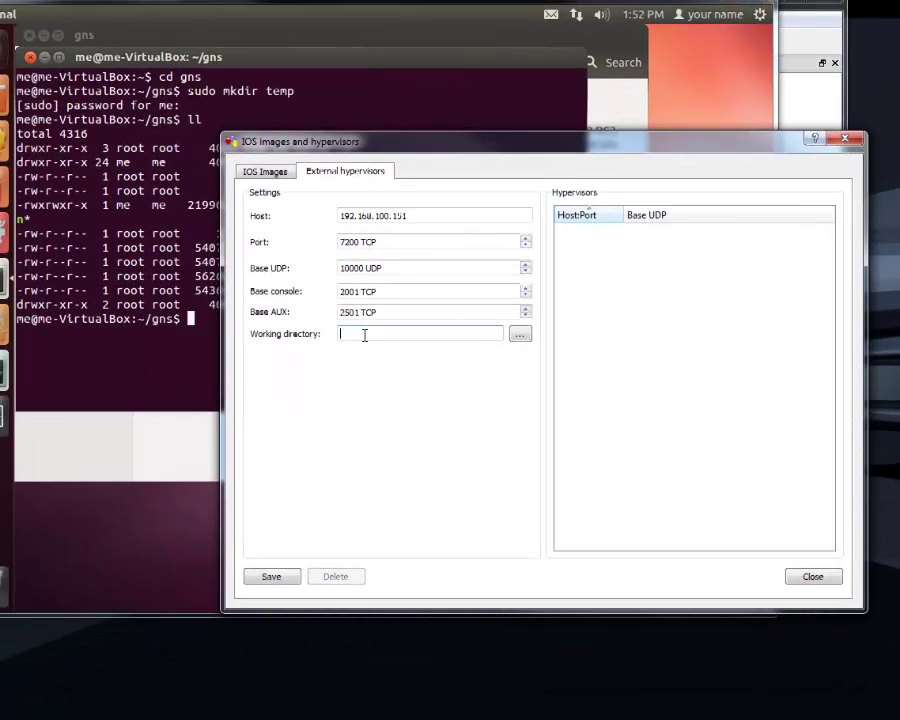
Enter /Home as the working directory and confirm the /home/me/gns/temp path with cd temp and pwd.
type("/Home/me/gns/temp")
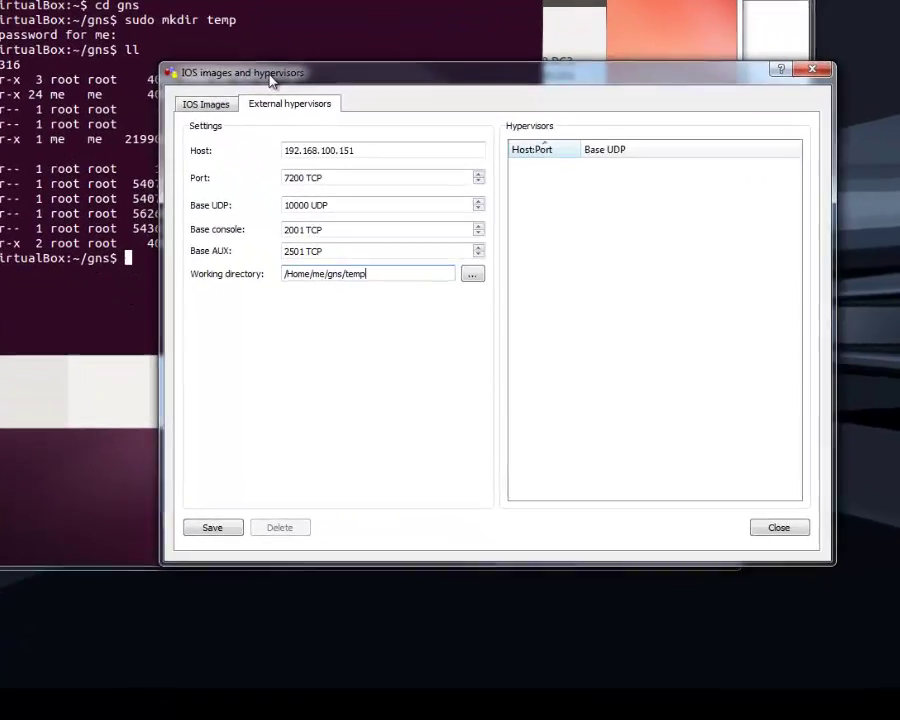
left_click_drag(335, 152, 497, 281)
left_click_drag(447, 210, 253, 66)
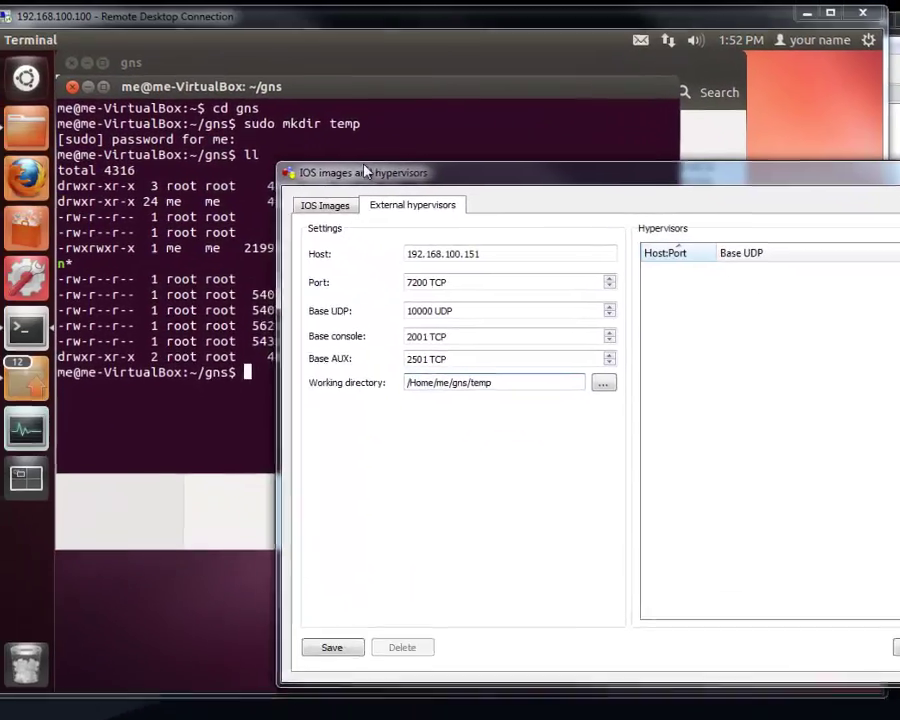
left_click(366, 104)
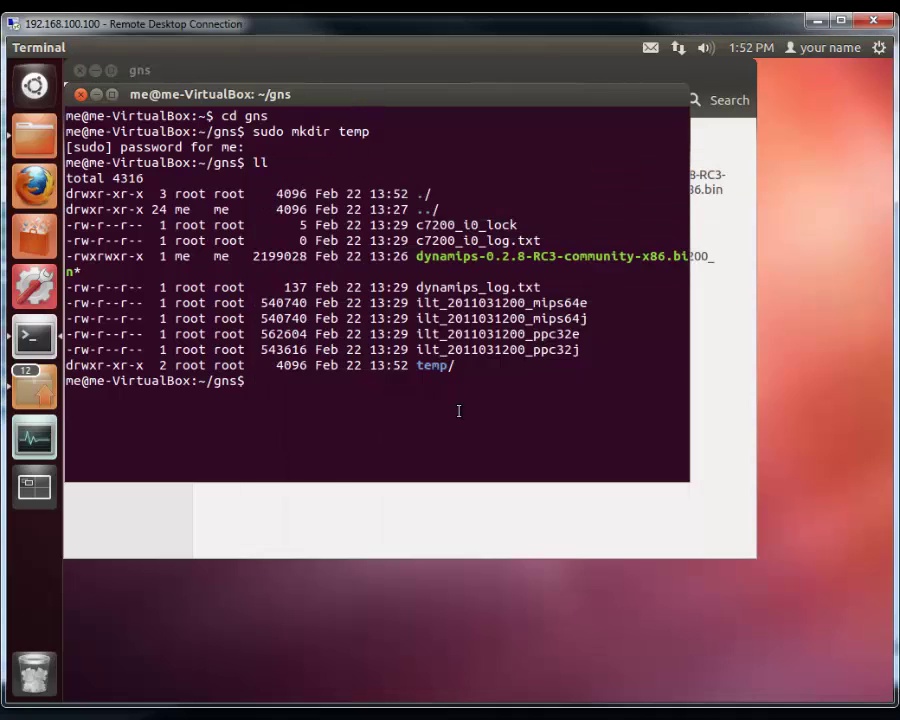
type("cd temp")
key("Return")
type("pwd")
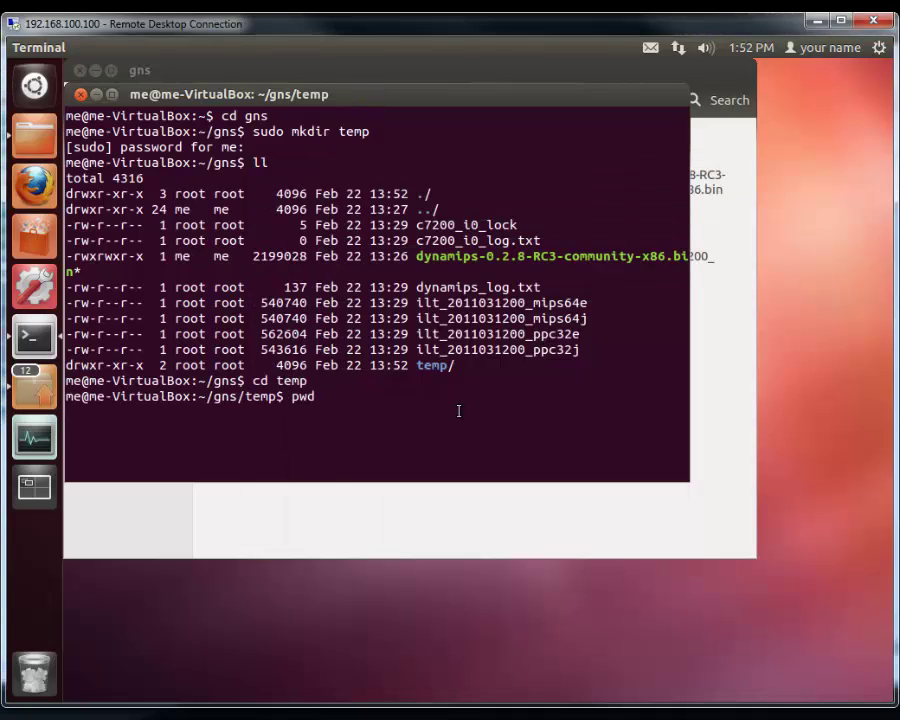
key("Return")
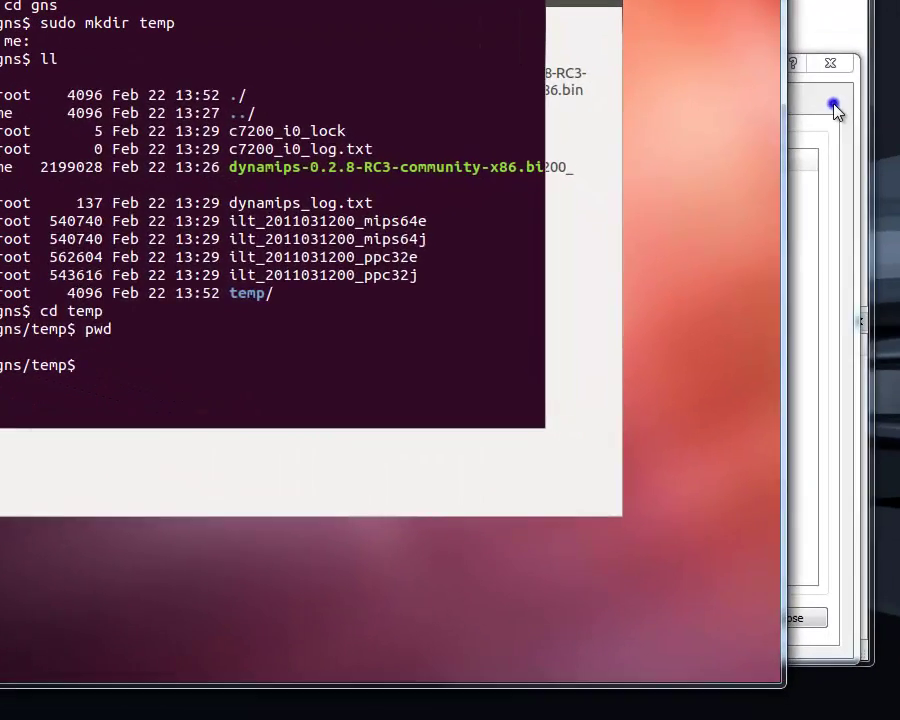
Save the 192.168.100.151:7200 hypervisor entry and begin filling in the IOS image file path.
left_click(836, 112)
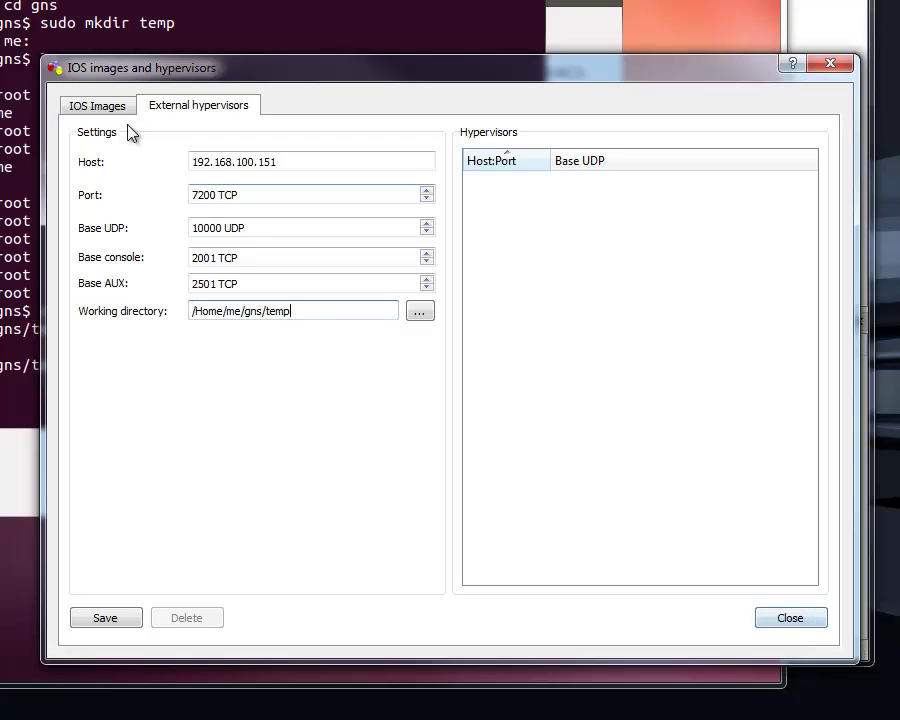
left_click(126, 616)
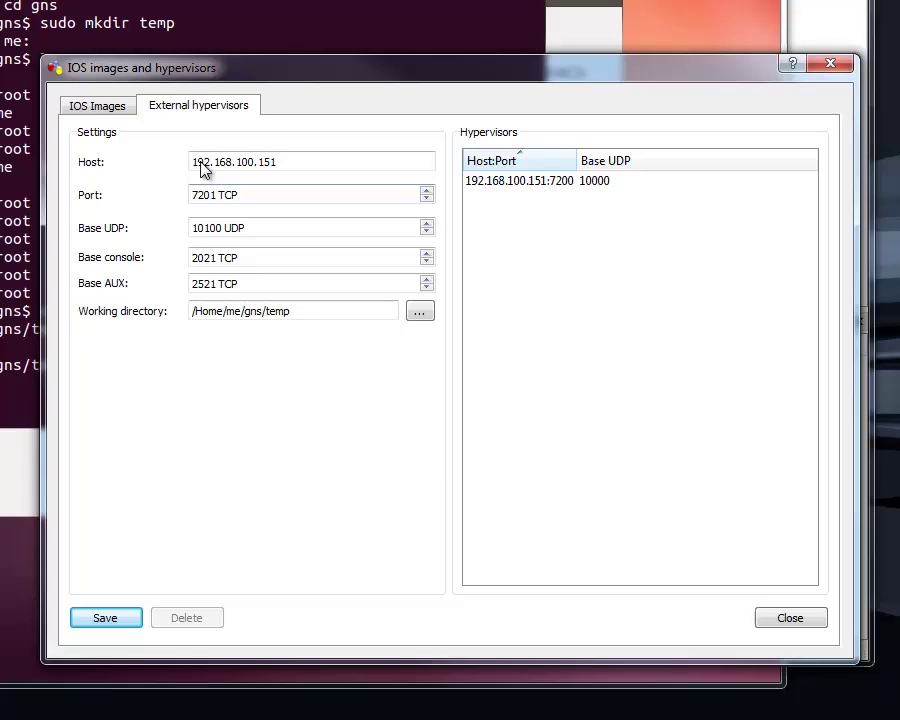
left_click(113, 106)
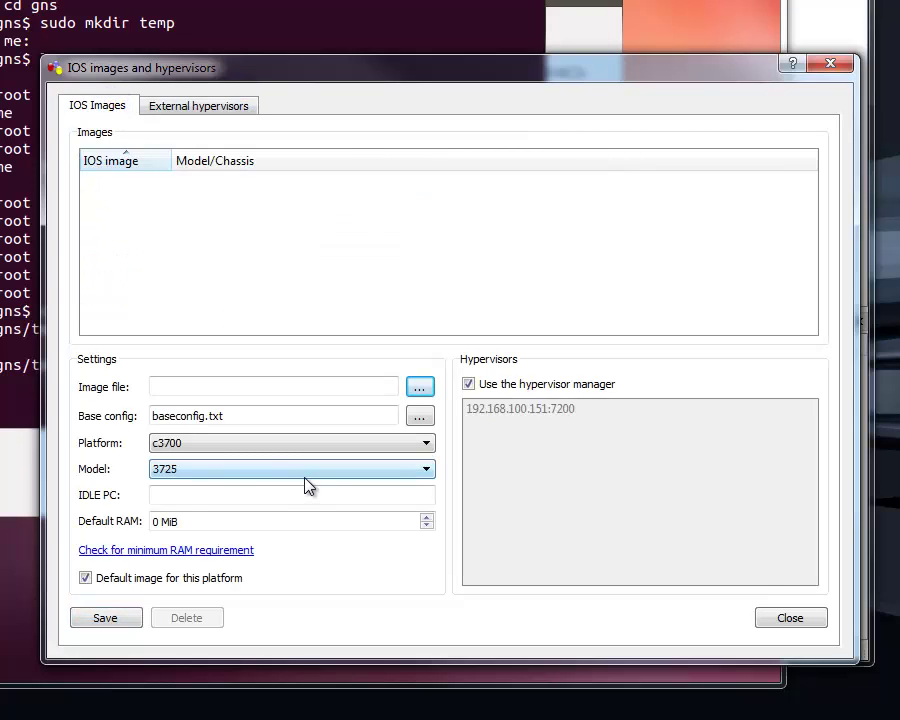
left_click(190, 386)
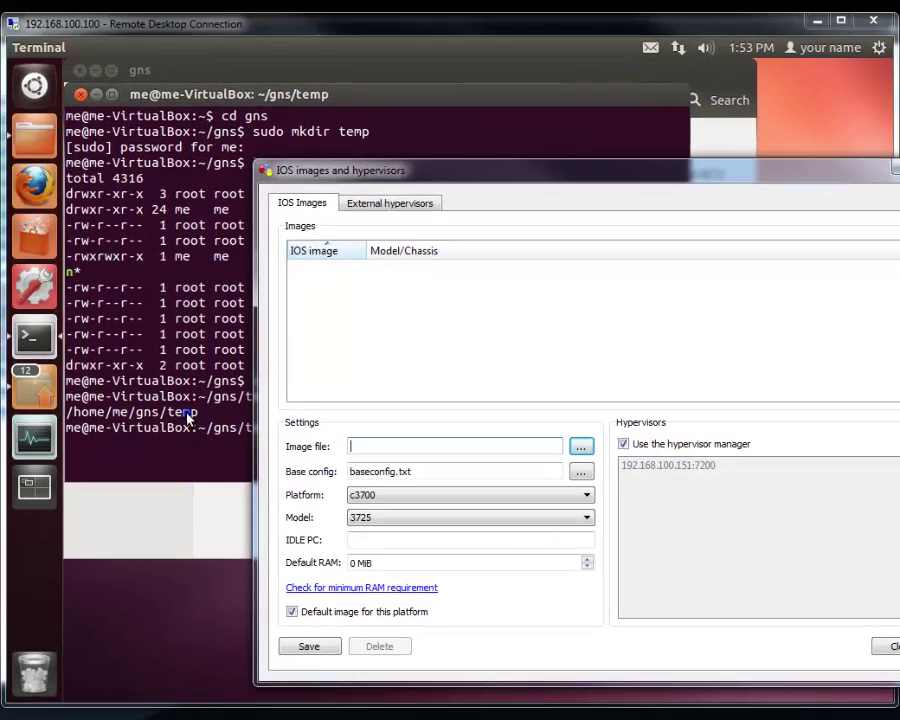
left_click(187, 417)
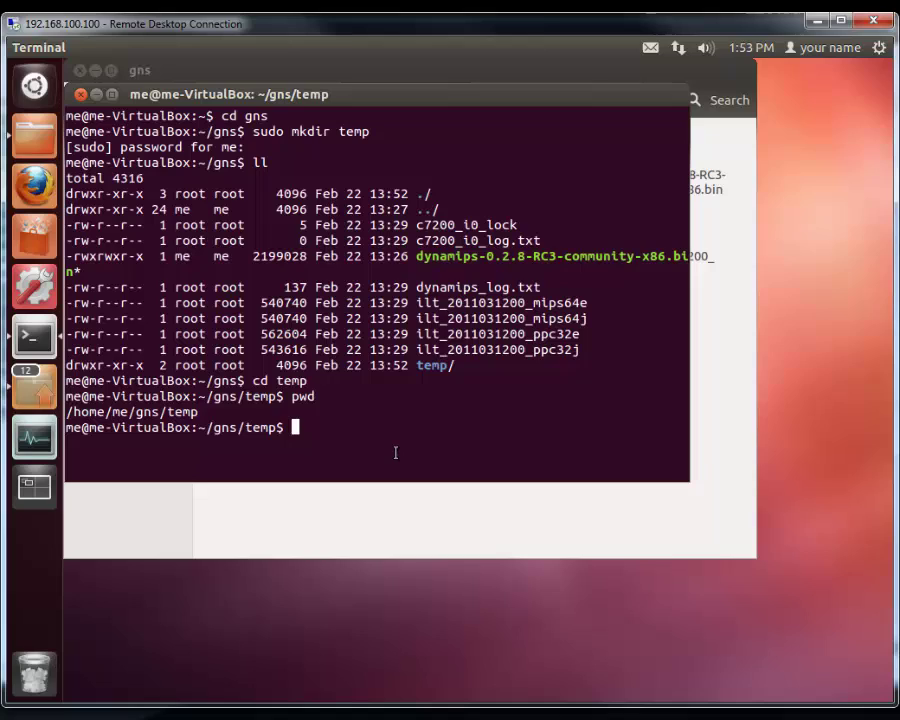
Change into /media/sf_GNS3/ios and list its c2691 and c3725 IOS images with ll.
type("cd ")
type("~/")
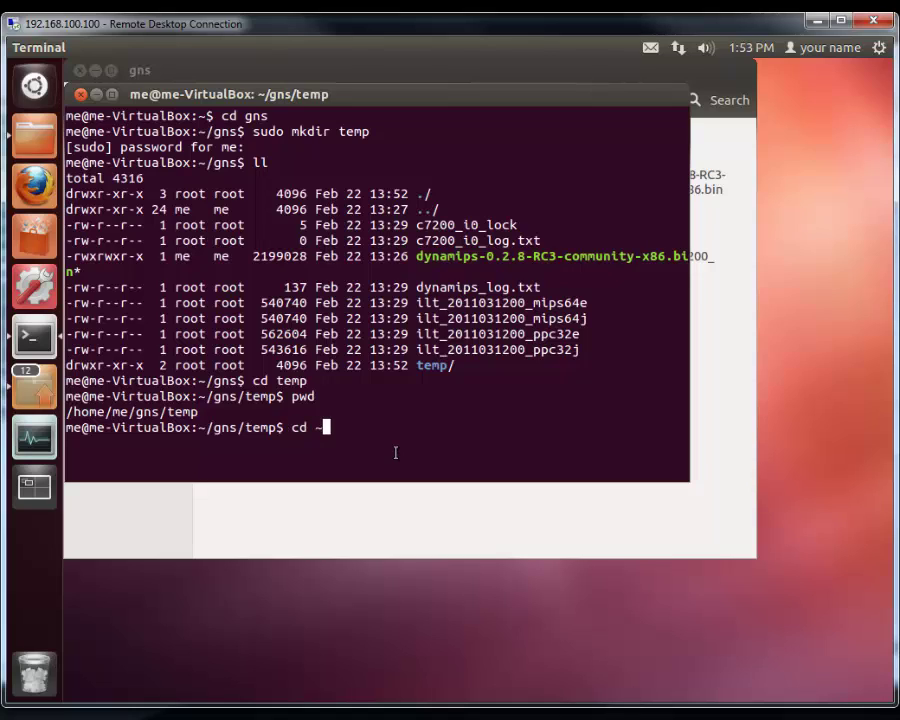
type("Desktop")
key("BackSpace")
key("BackSpace")
key("BackSpace")
key("BackSpace")
key("BackSpace")
key("BackSpace")
key("BackSpace")
key("BackSpace")
key("BackSpace")
type("/media/")
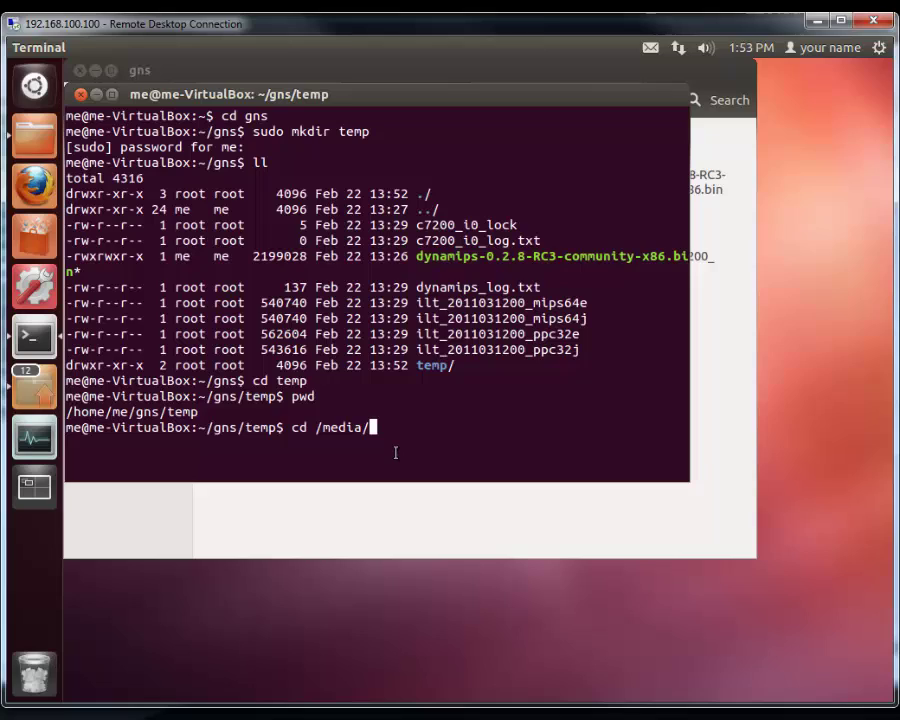
type("sf_GNS")
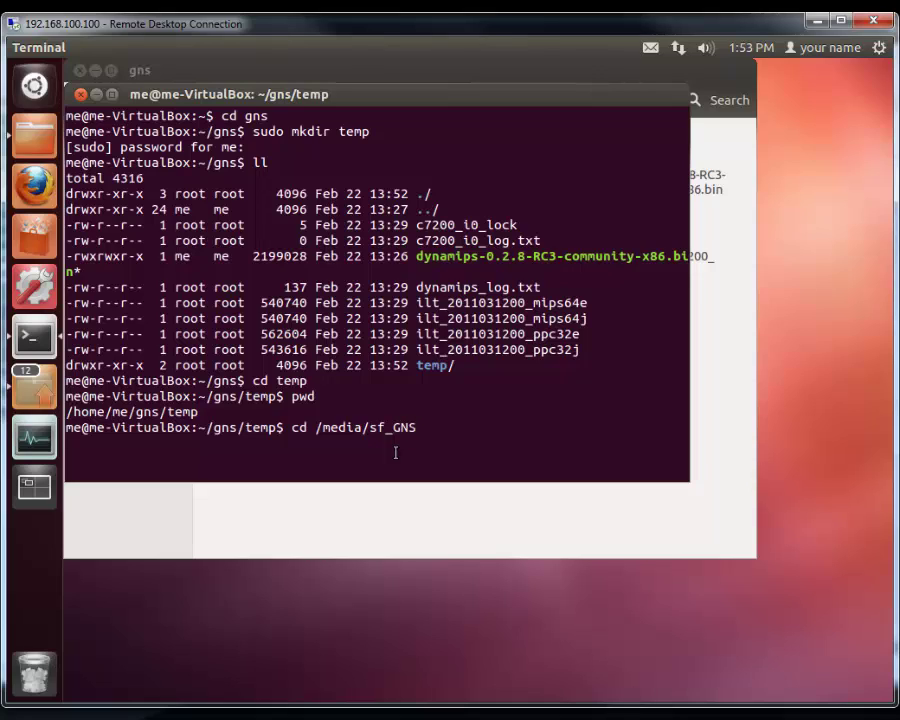
type("3/ios")
key("Return")
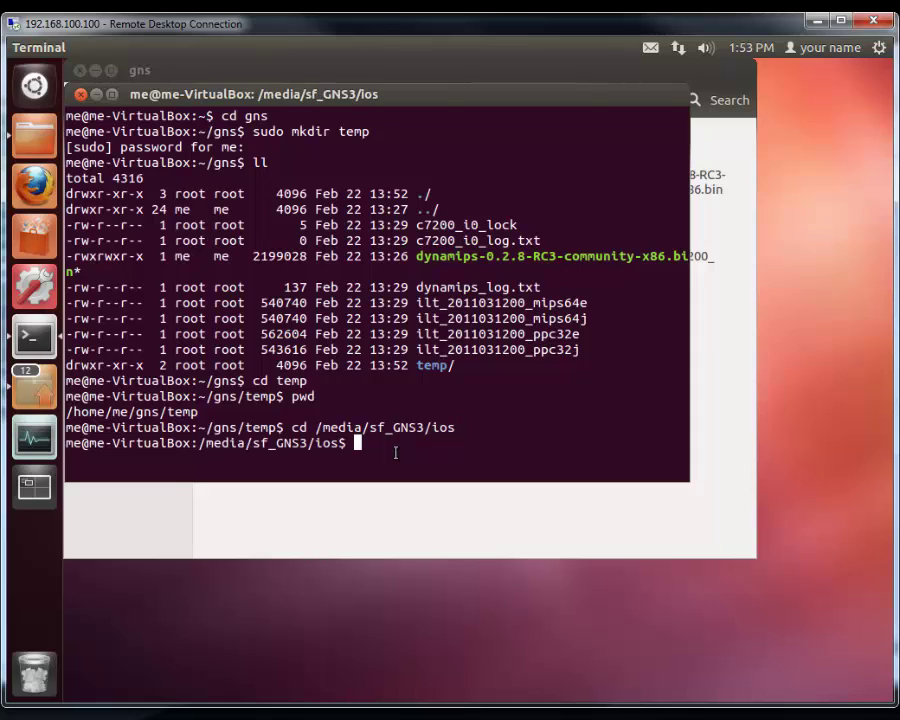
type("ll")
key("Return")
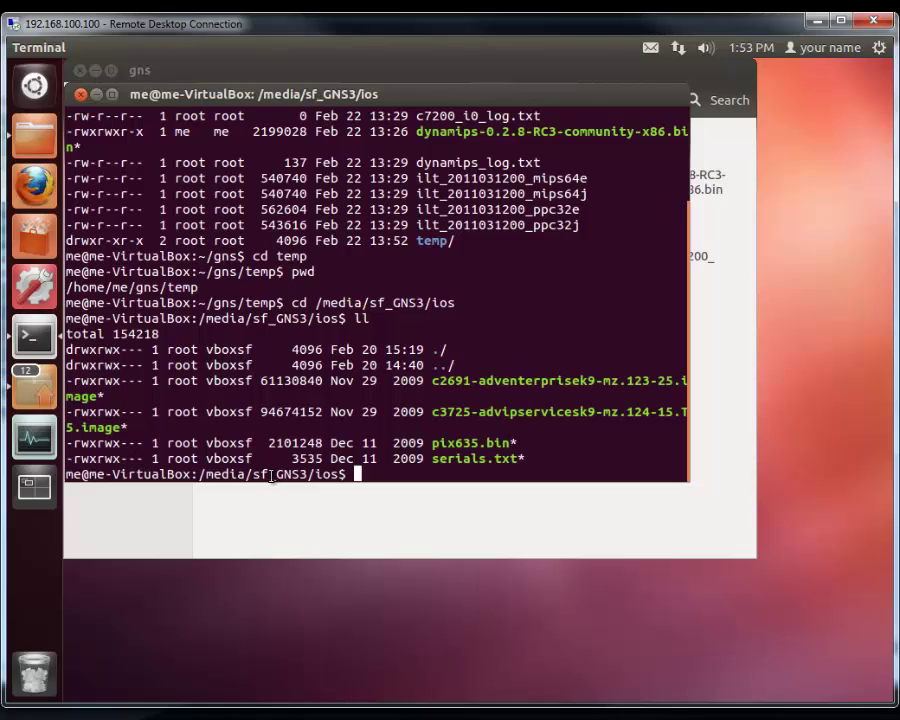
Print the folder's full path with pwd and select it for copying.
type("pwd")
key("Return")
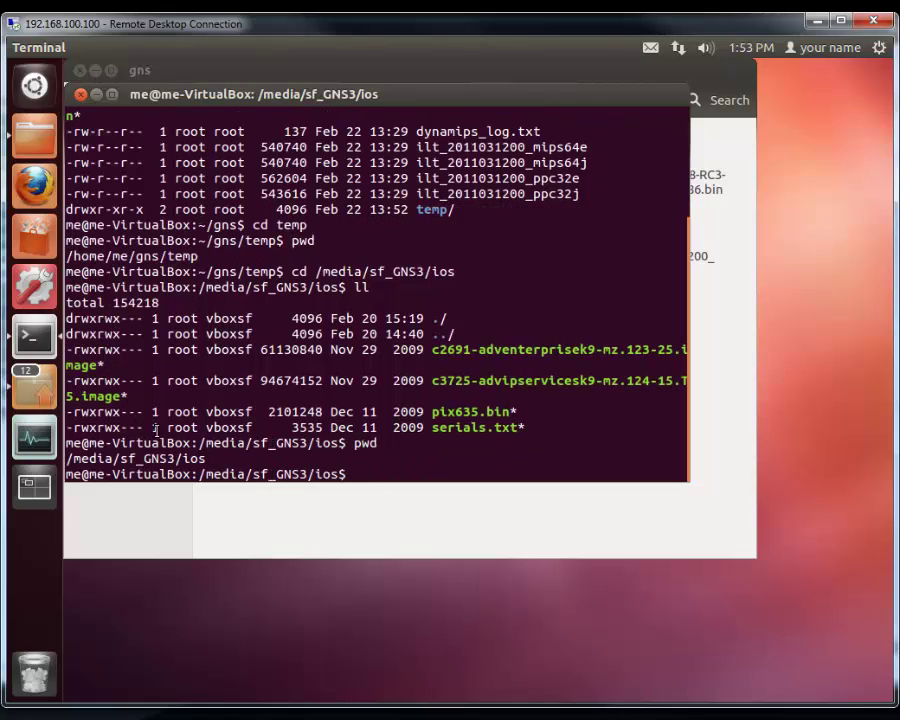
left_click_drag(66, 458, 205, 458)
right_click(198, 460)
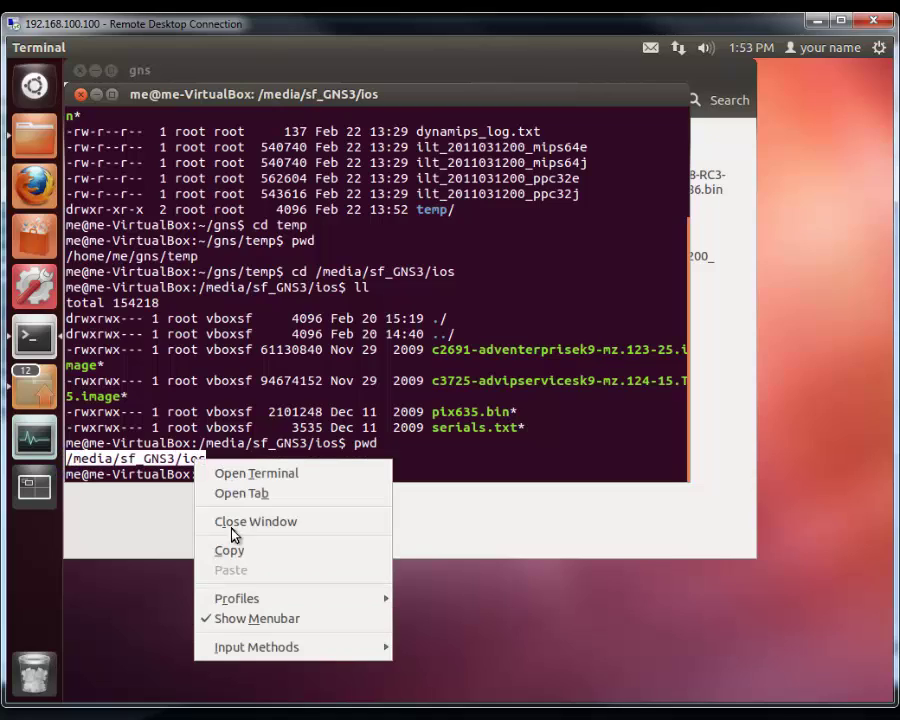
Copy the /media/sf_GNS3/ios path and begin entering it in the Image file field.
left_click(236, 553)
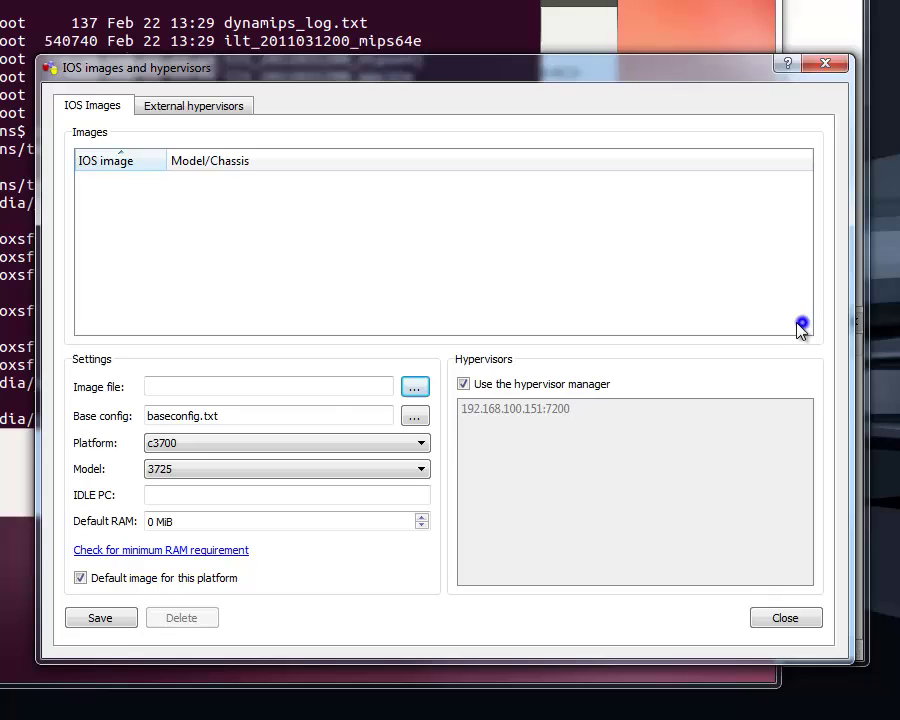
left_click(192, 388)
right_click(195, 390)
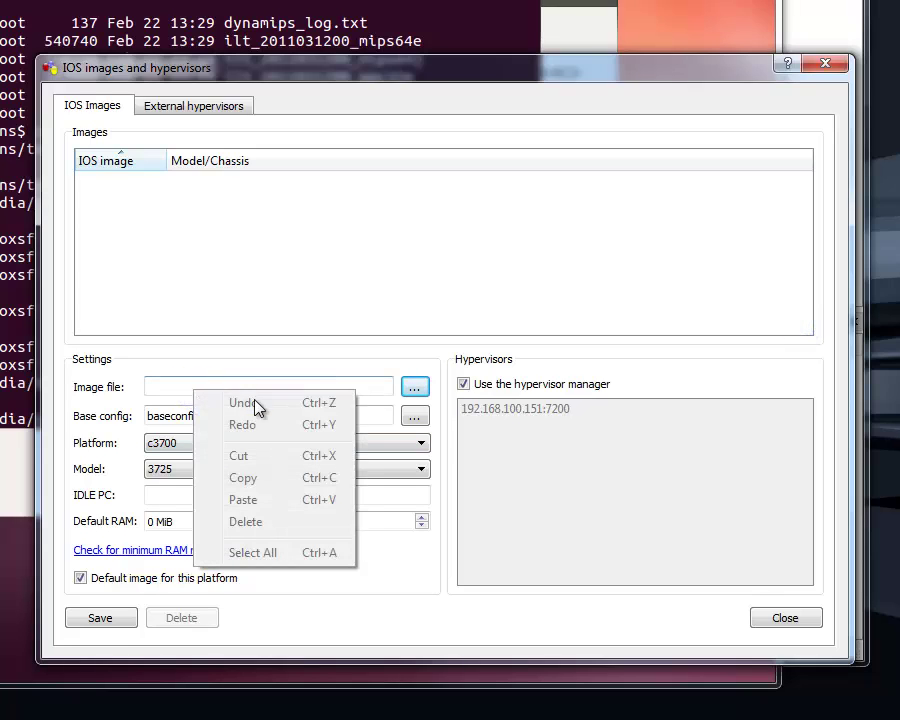
left_click(172, 381)
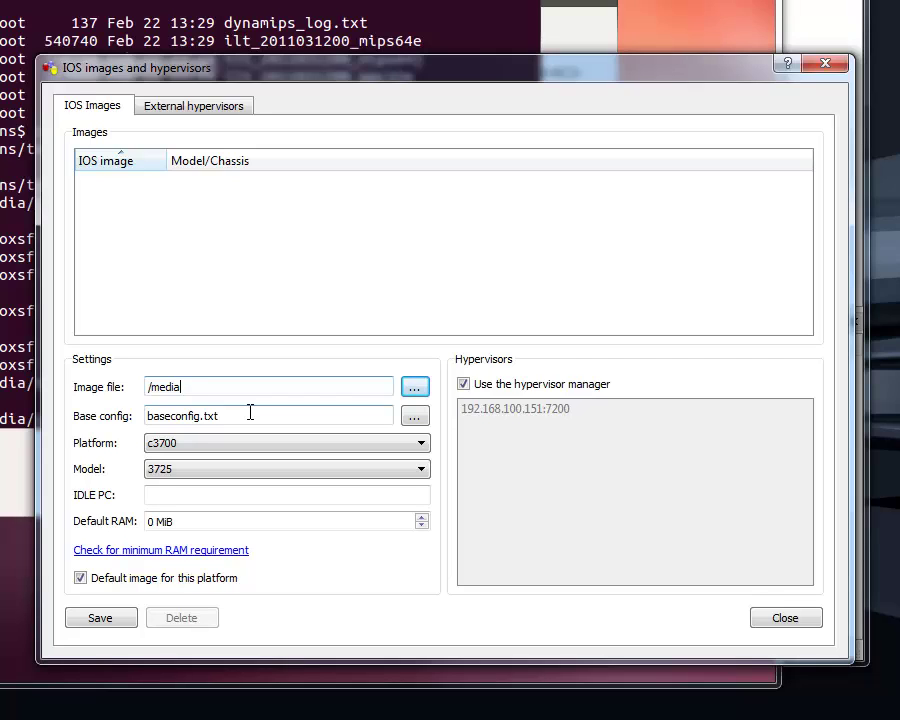
type("sf_GNS3/ios/ios/")
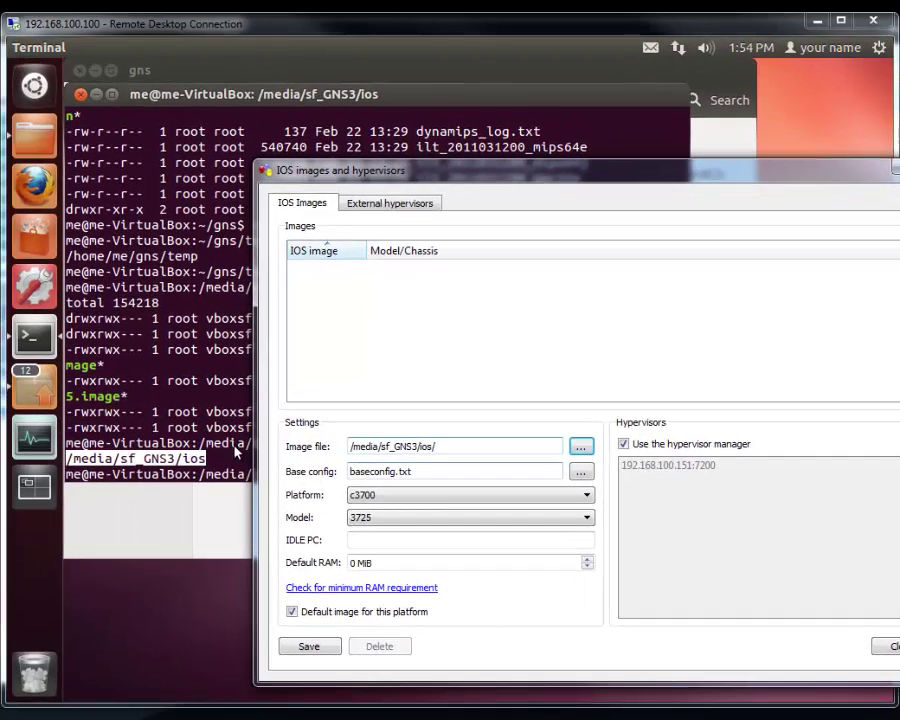
Copy the c3725-advipservicesk9-mz.124-15.T5.image file name from the terminal and paste it after the folder path.
left_click(236, 450)
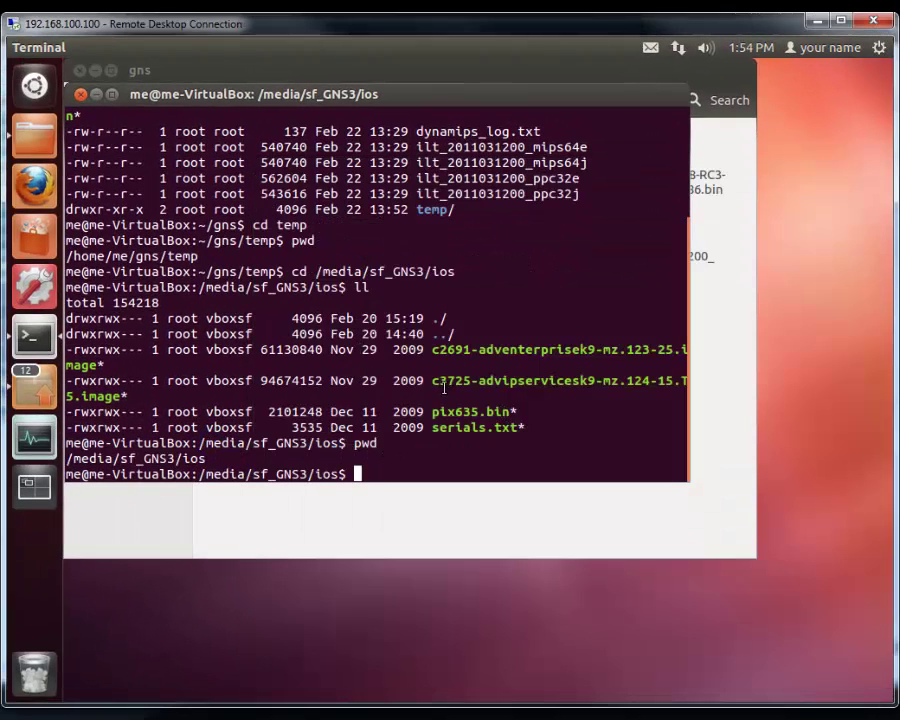
left_click_drag(432, 384, 330, 384)
double_click(117, 396)
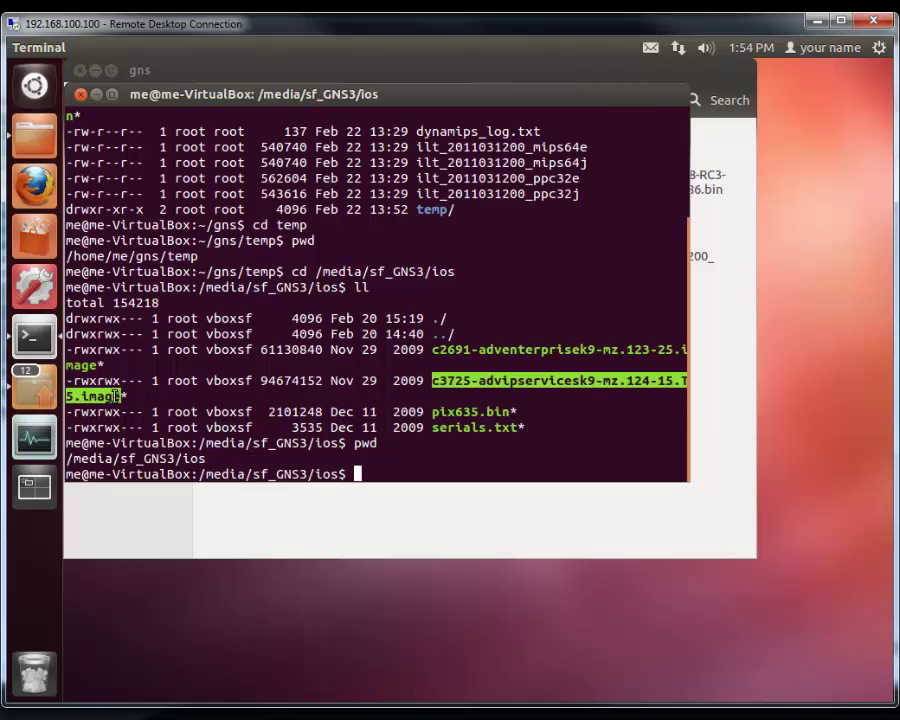
right_click(117, 396)
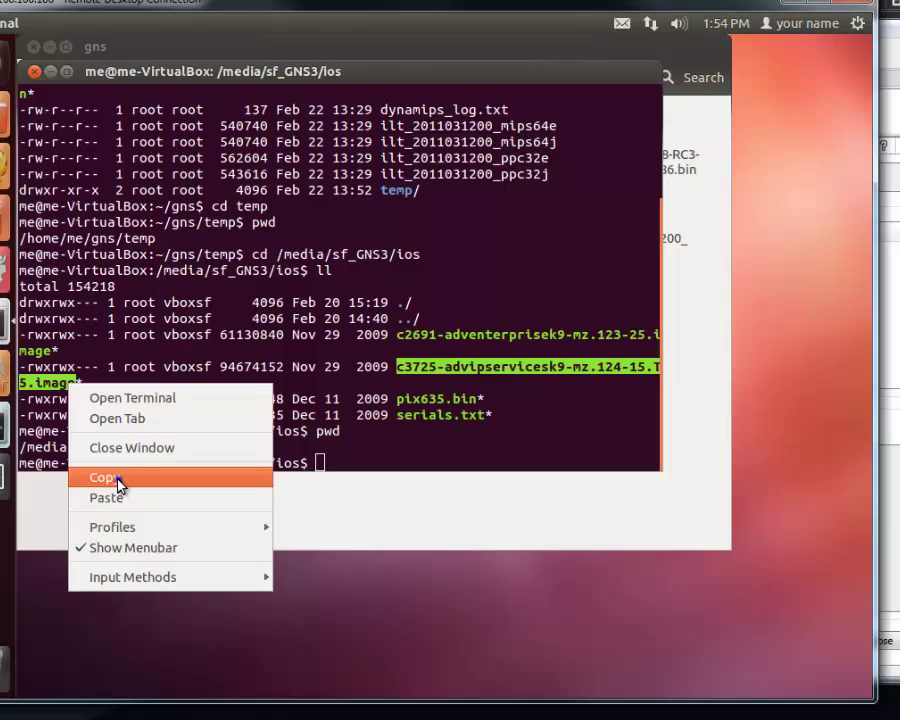
left_click(152, 487)
left_click(843, 387)
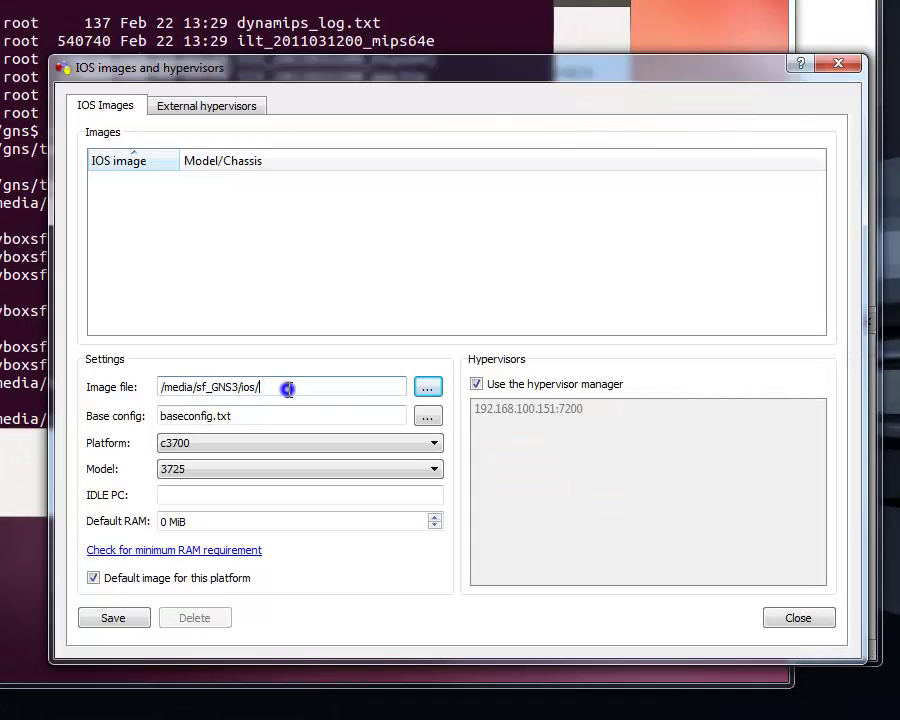
right_click(340, 406)
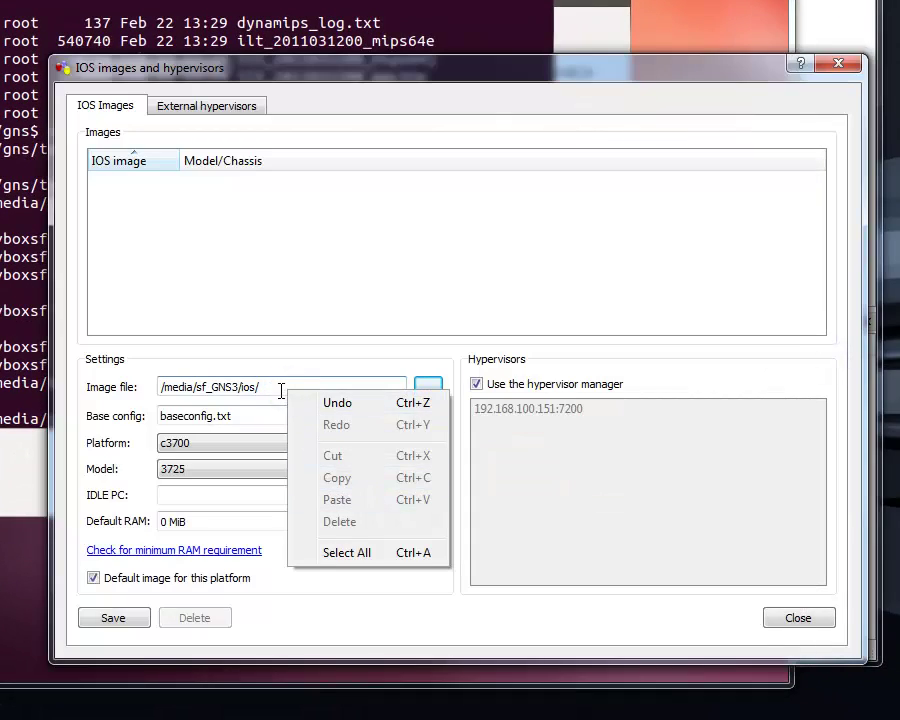
left_click(279, 389)
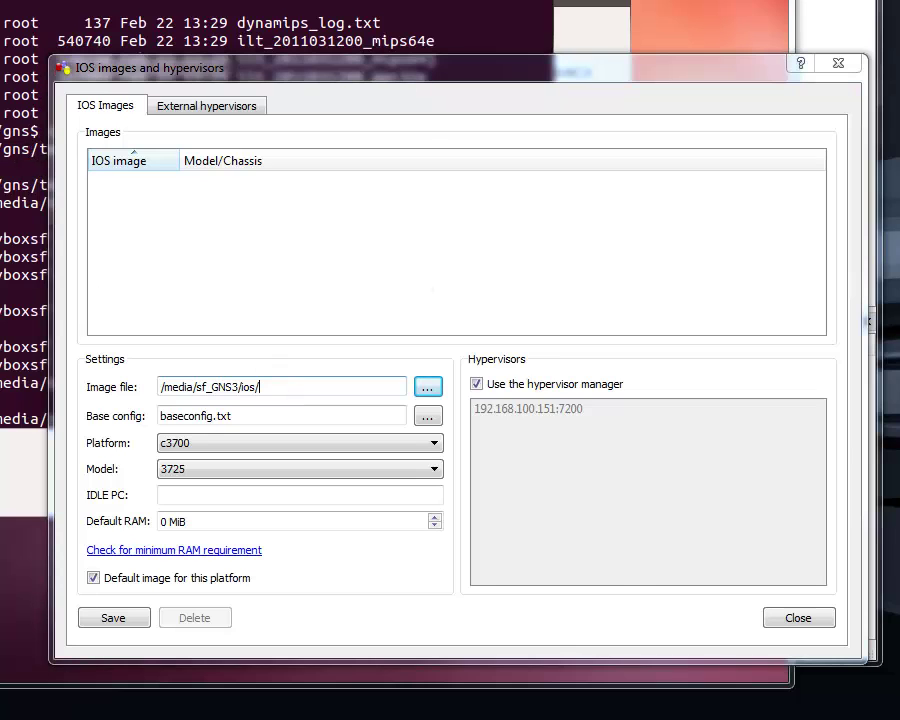
left_click(280, 381)
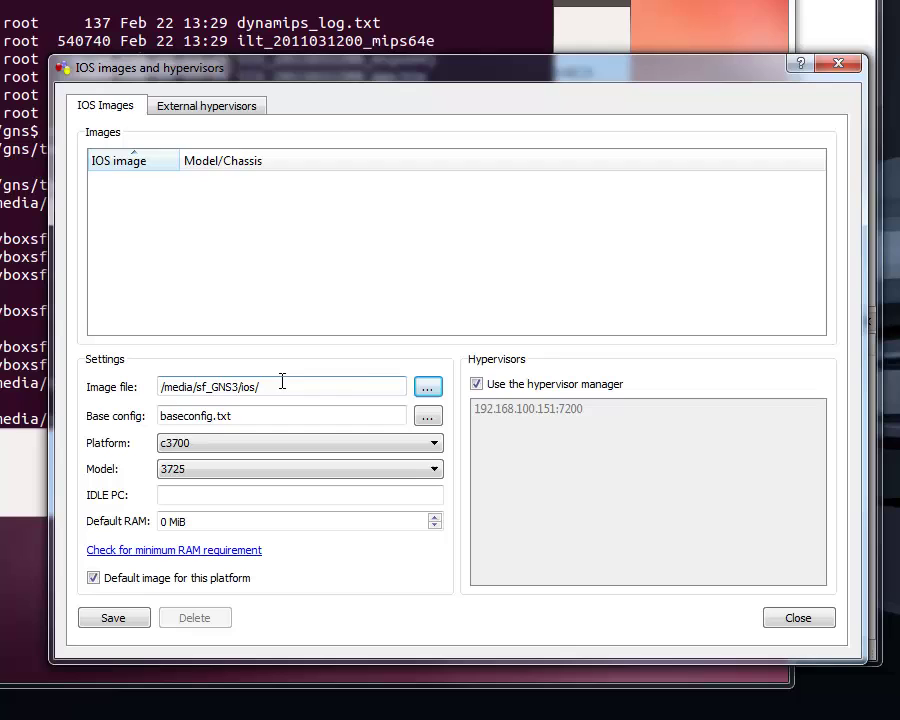
key("ctrl+v")
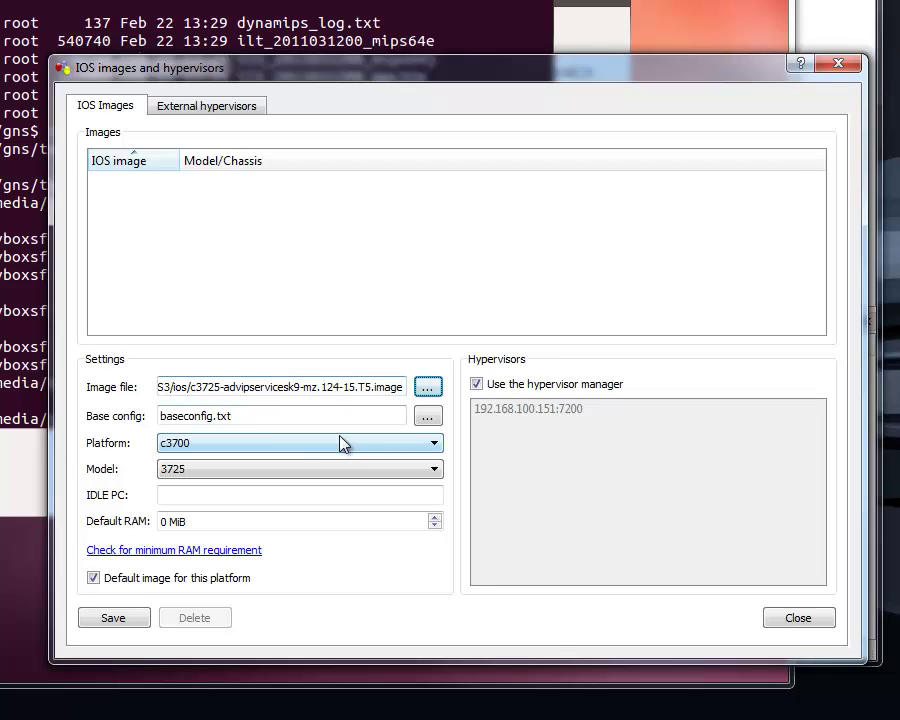
Save the c3725 image with its base config, then remove the entry bound to 127.0.0.1.
left_click(262, 418)
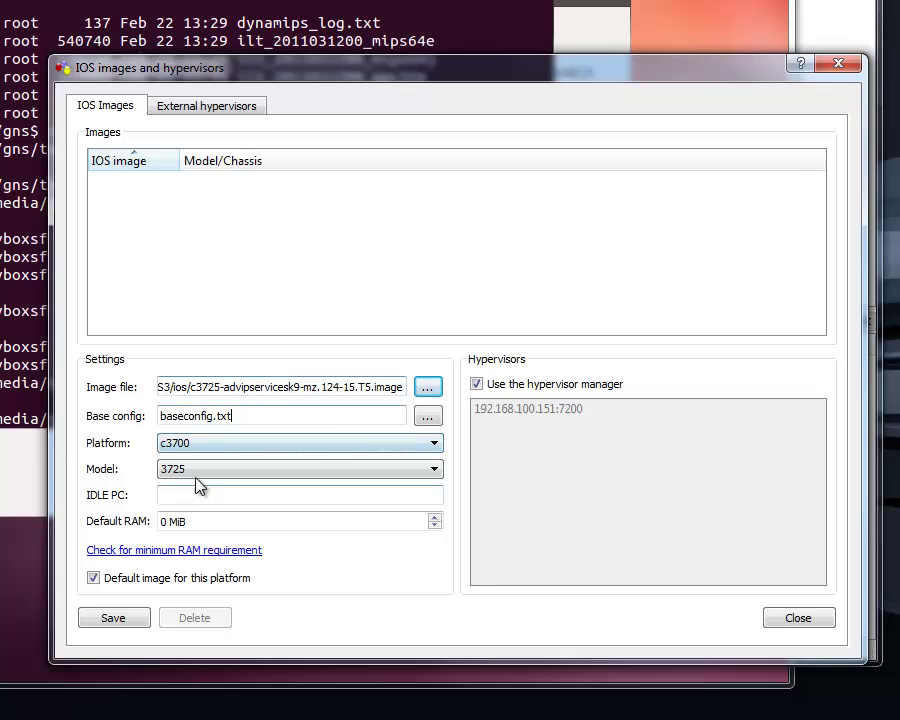
left_click(128, 497)
left_click(122, 619)
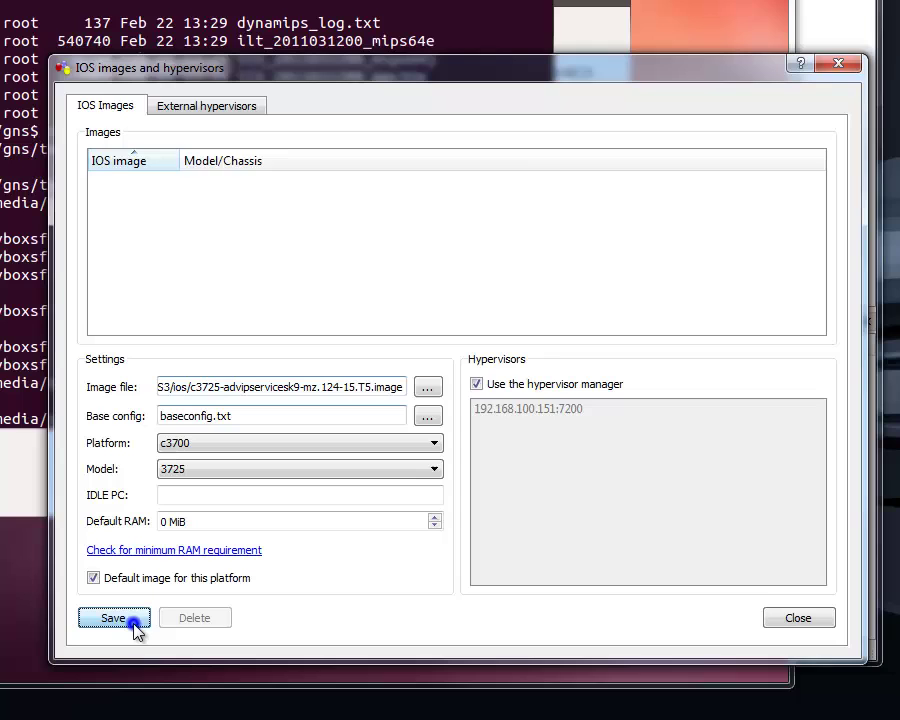
left_click(302, 183)
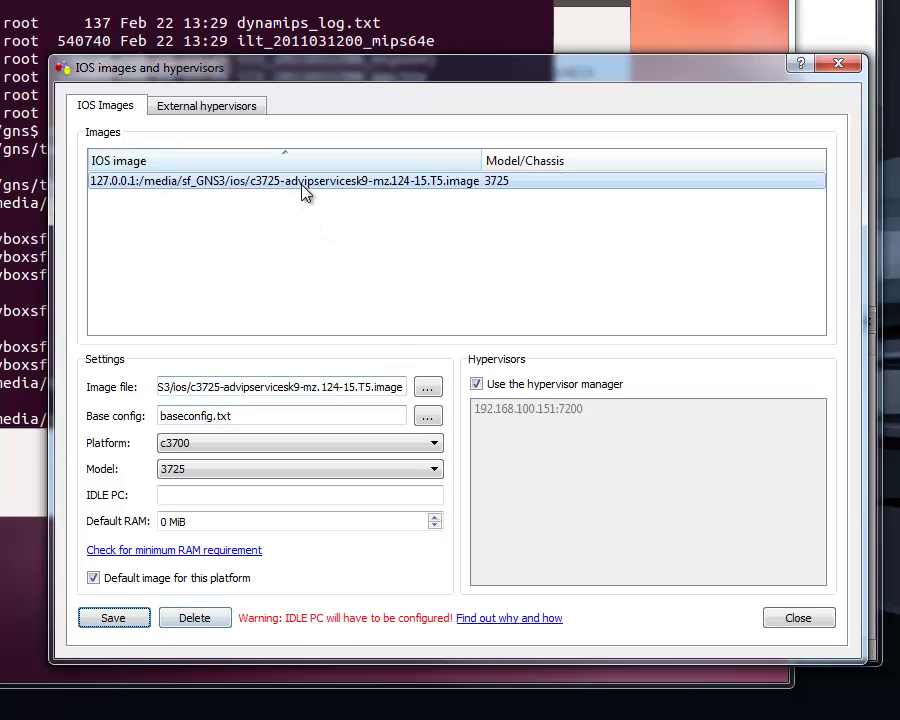
left_click(196, 618)
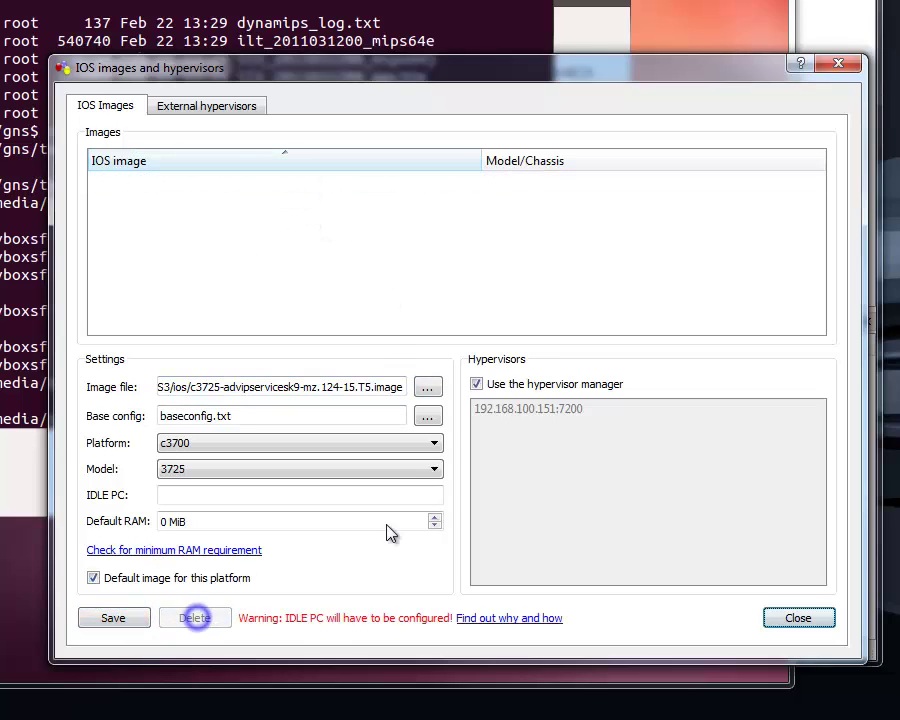
Save the image on remote hypervisor 192.168.100.151:7200 without the hypervisor manager and close the settings.
left_click(476, 384)
left_click(518, 411)
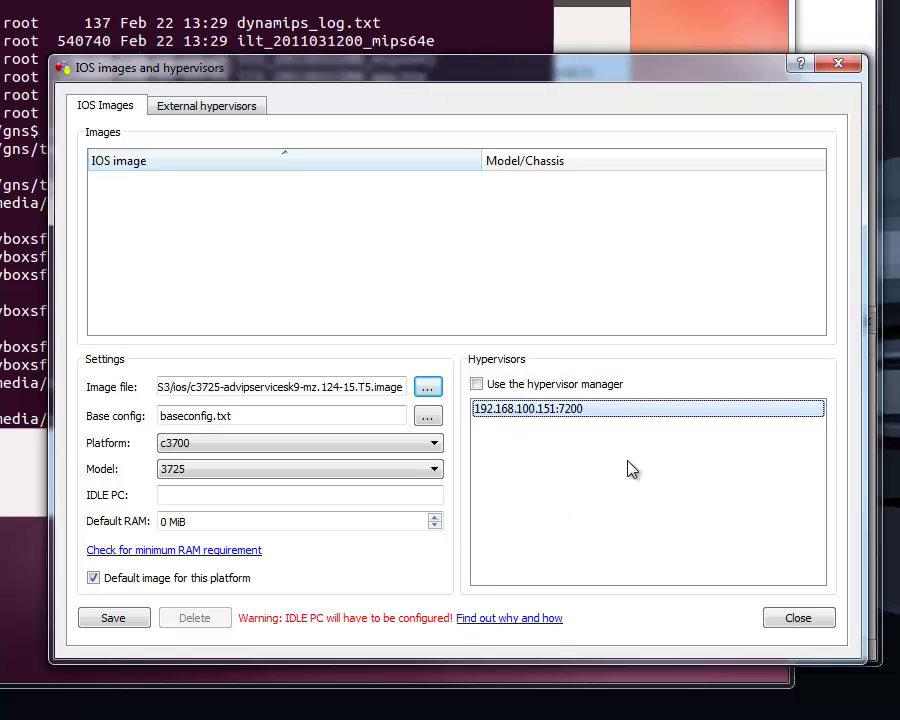
left_click(113, 618)
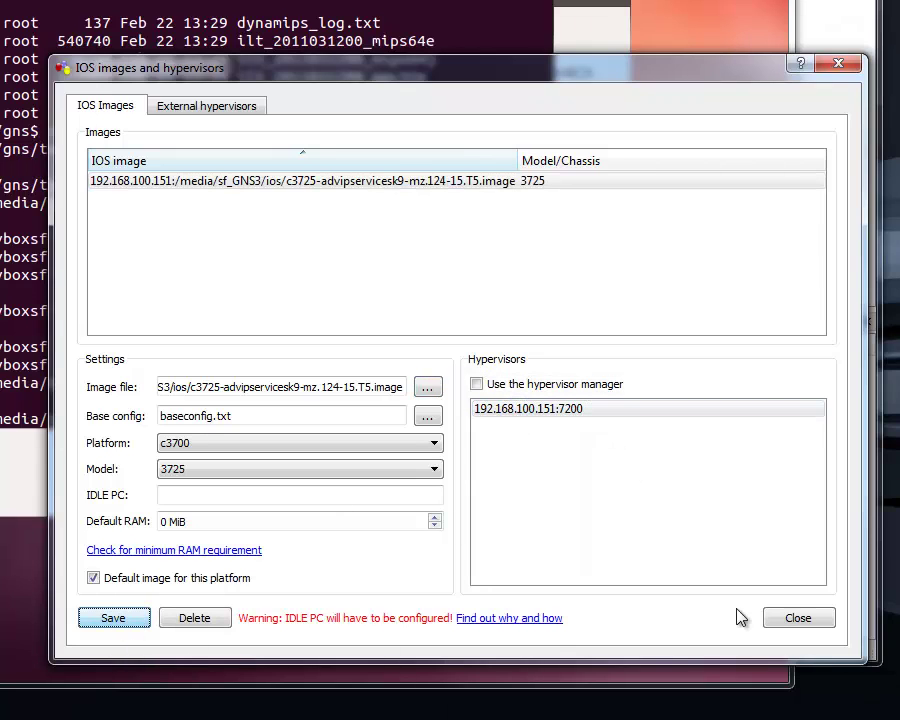
left_click(803, 621)
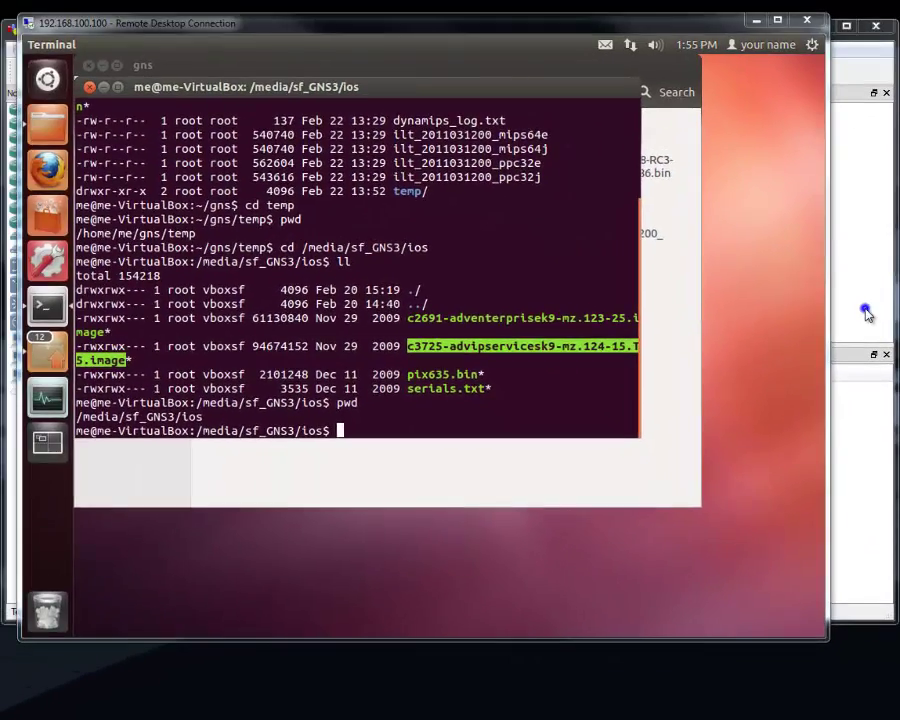
Select the c3700 router type in GNS3 and shrink the window aside to uncover the terminal.
left_click(866, 313)
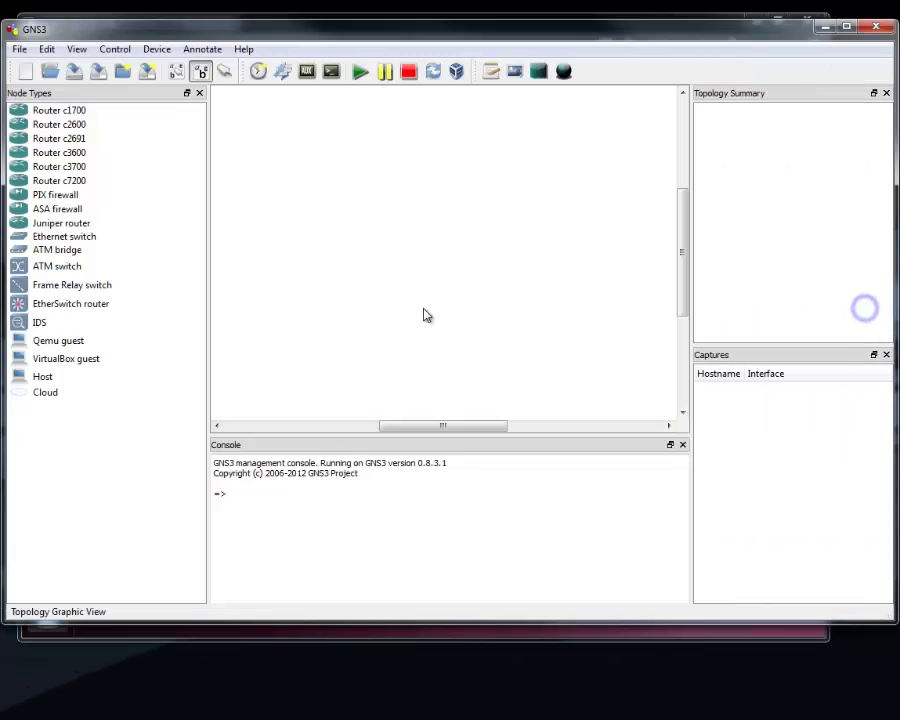
left_click(92, 166)
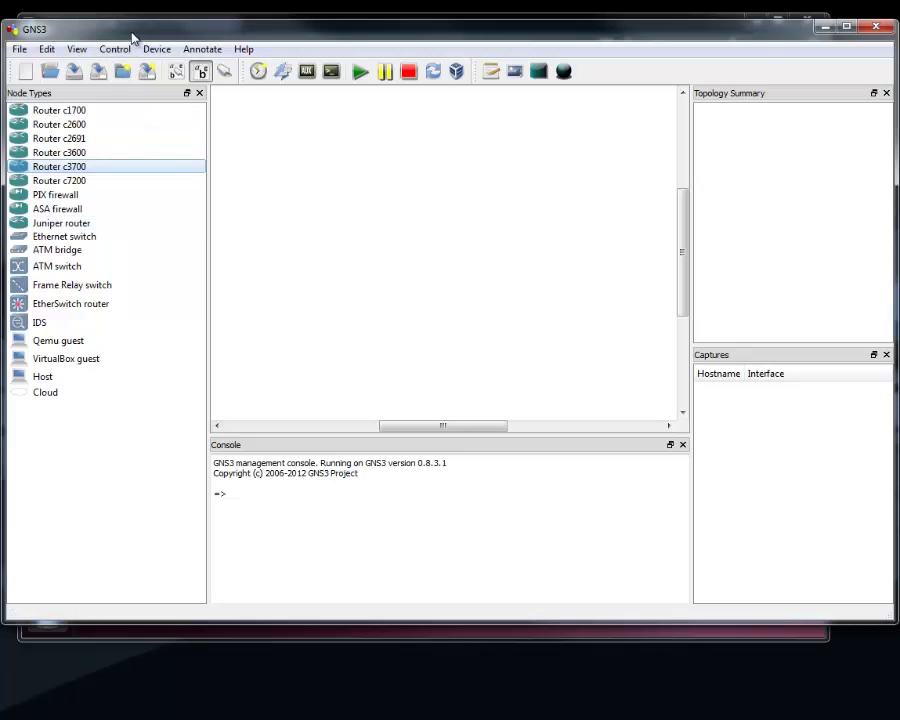
left_click_drag(133, 37, 188, 126)
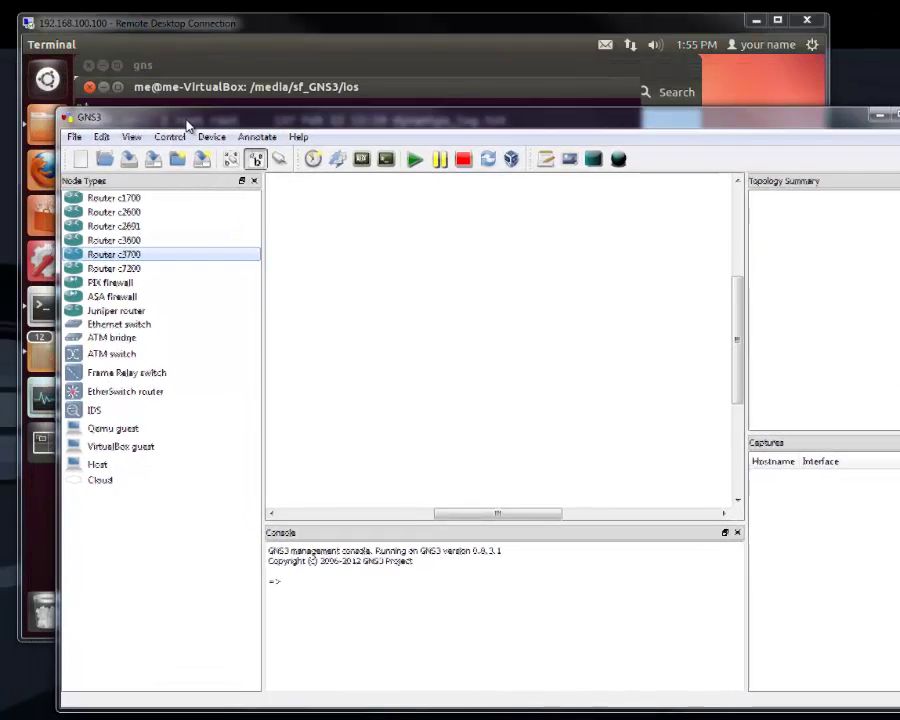
left_click_drag(895, 700, 790, 579)
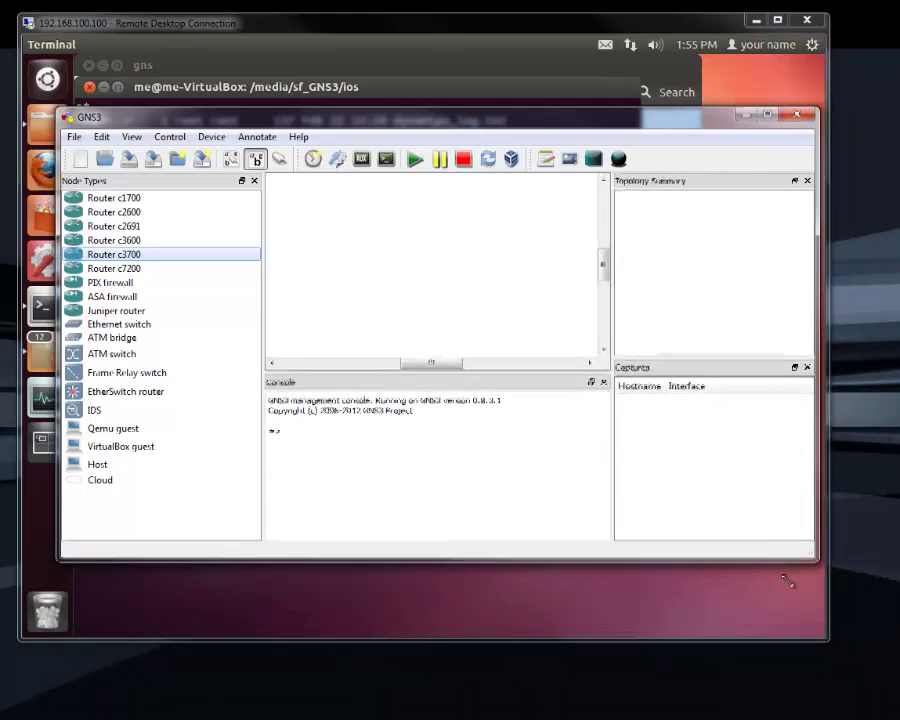
left_click_drag(452, 131, 607, 304)
left_click(338, 220)
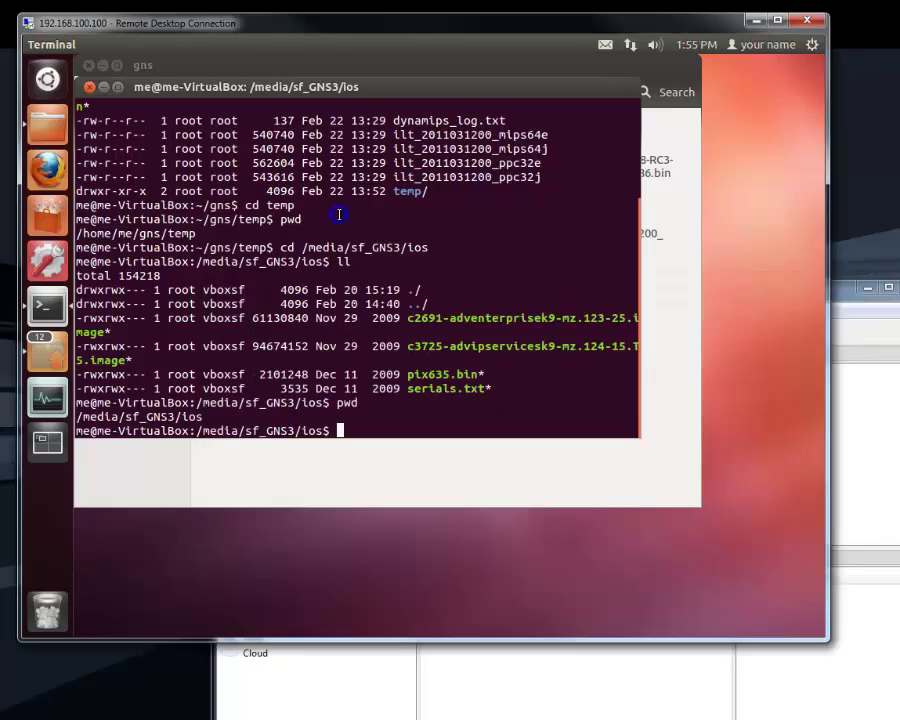
From ~/gns, launch dynamips-0.2.8-RC3-community-x86.bin with sudo as a hypervisor on port 7200.
key("Return")
type("cd")
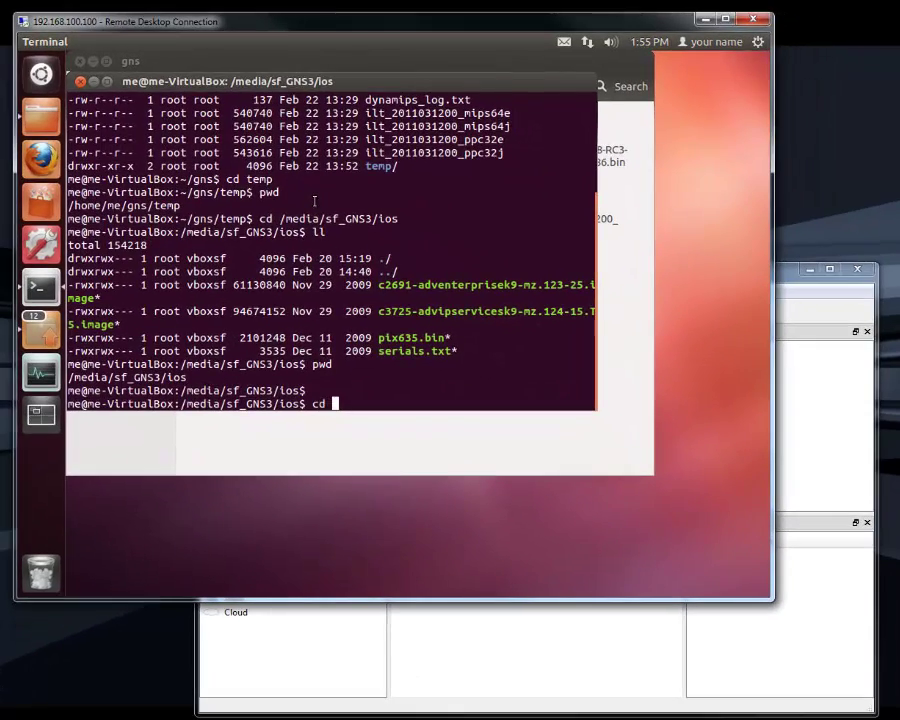
type(" ~/")
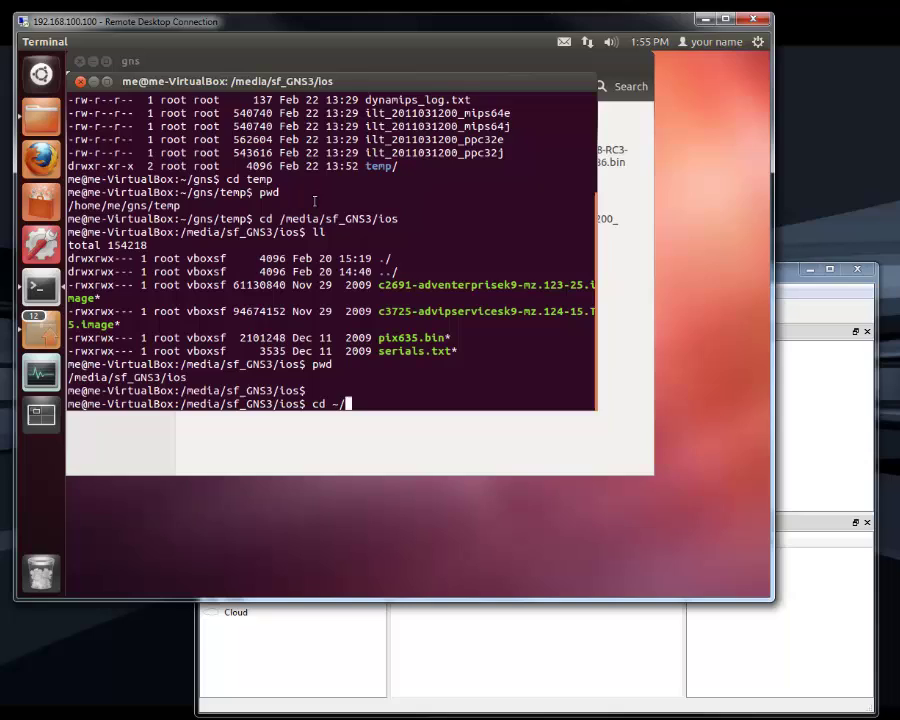
type("gns")
key("Return")
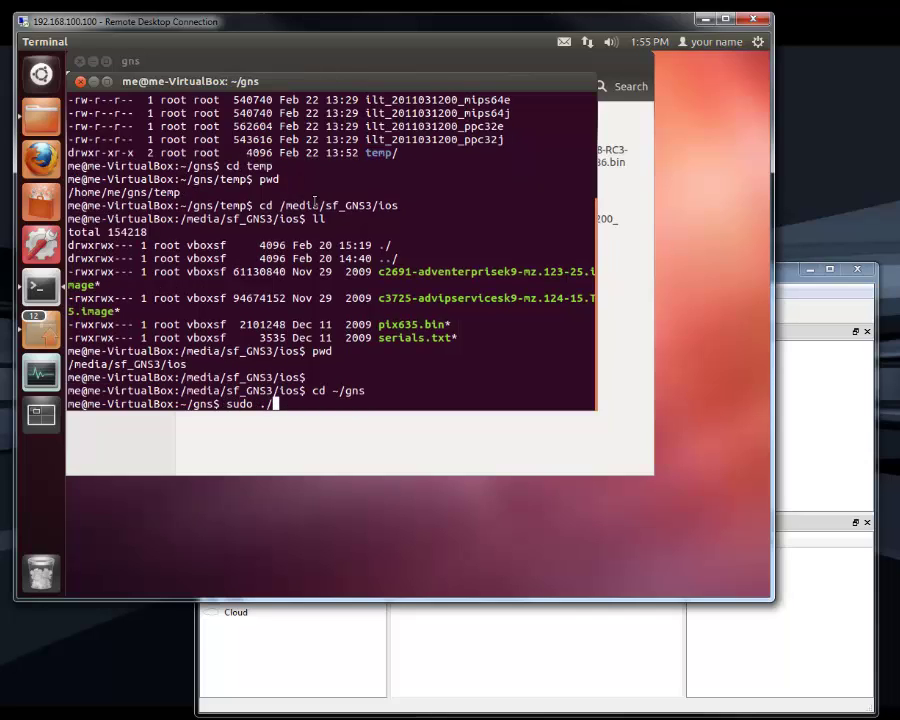
type("sudo ./dy")
key("Tab")
key("Return")
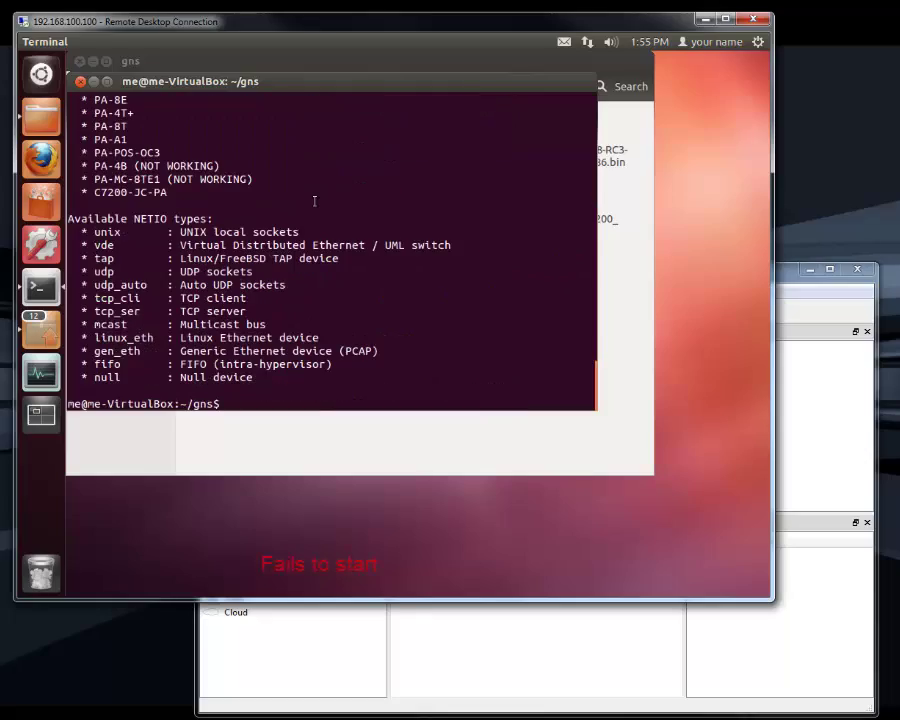
key("Up")
type("-")
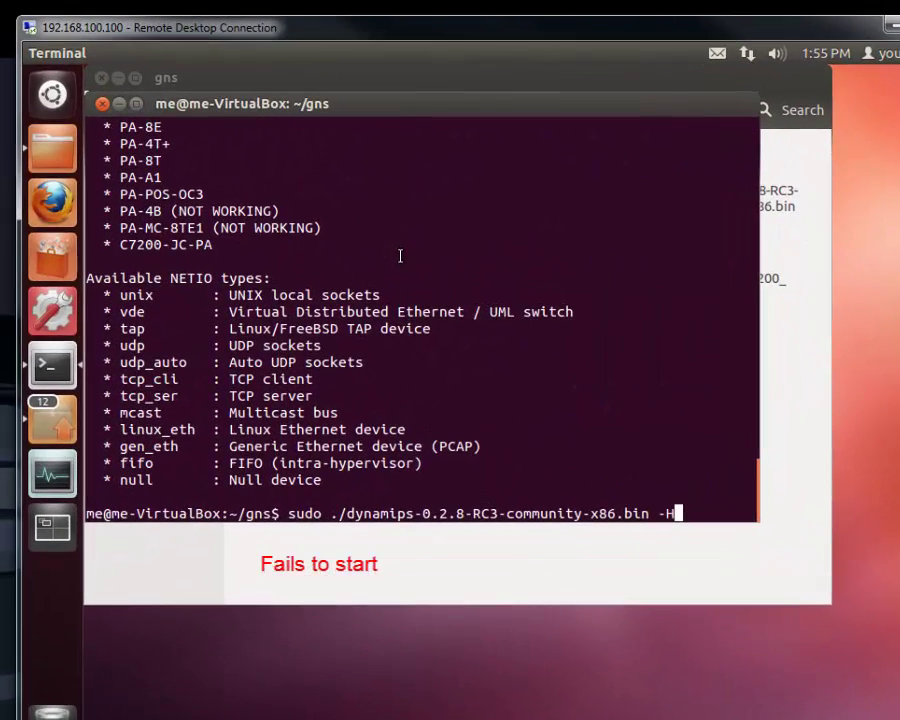
type("H 7200")
key("Return")
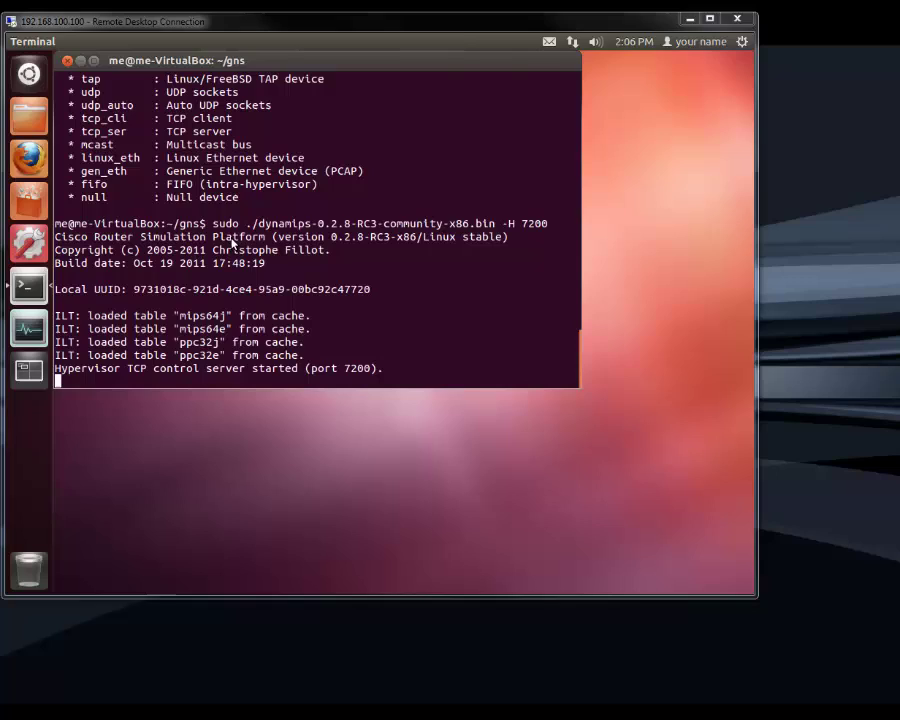
left_click_drag(217, 227, 528, 226)
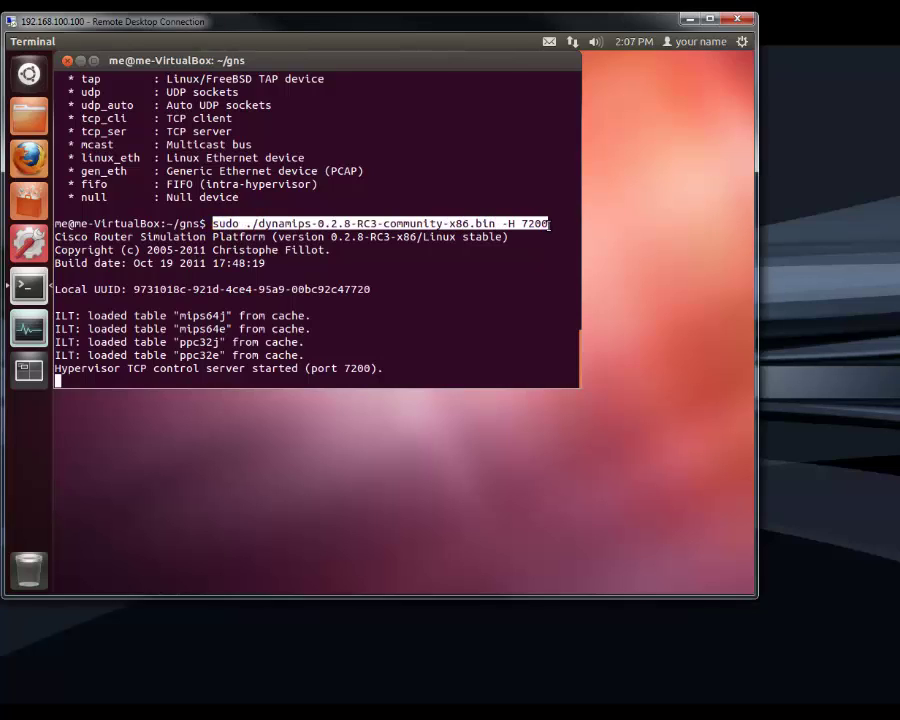
left_click_drag(395, 369, 155, 368)
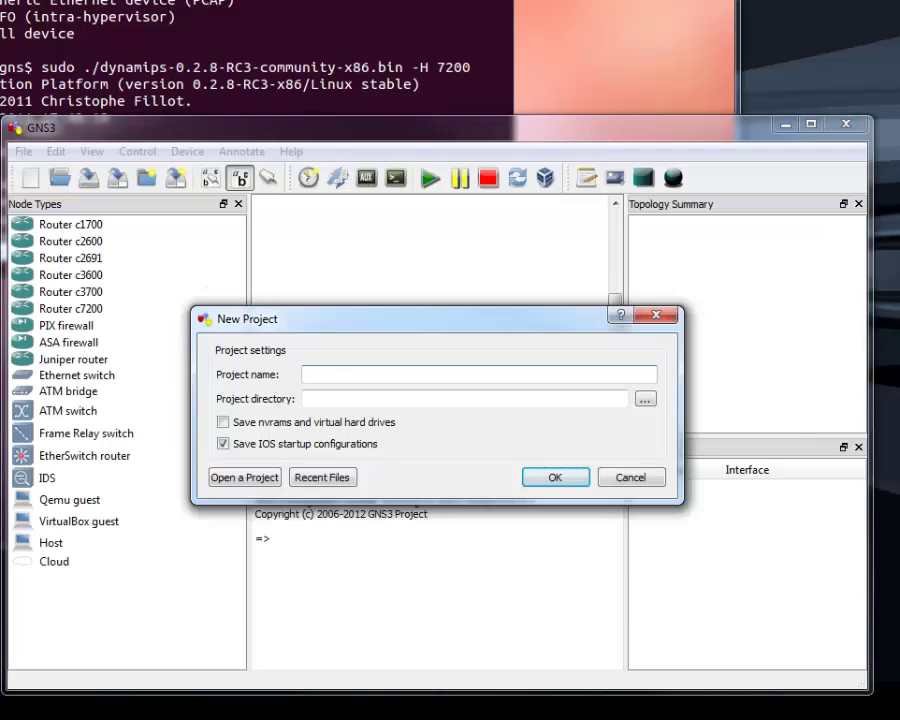
Cancel the New Project dialog and drop a c3700 router onto the canvas.
left_click(645, 480)
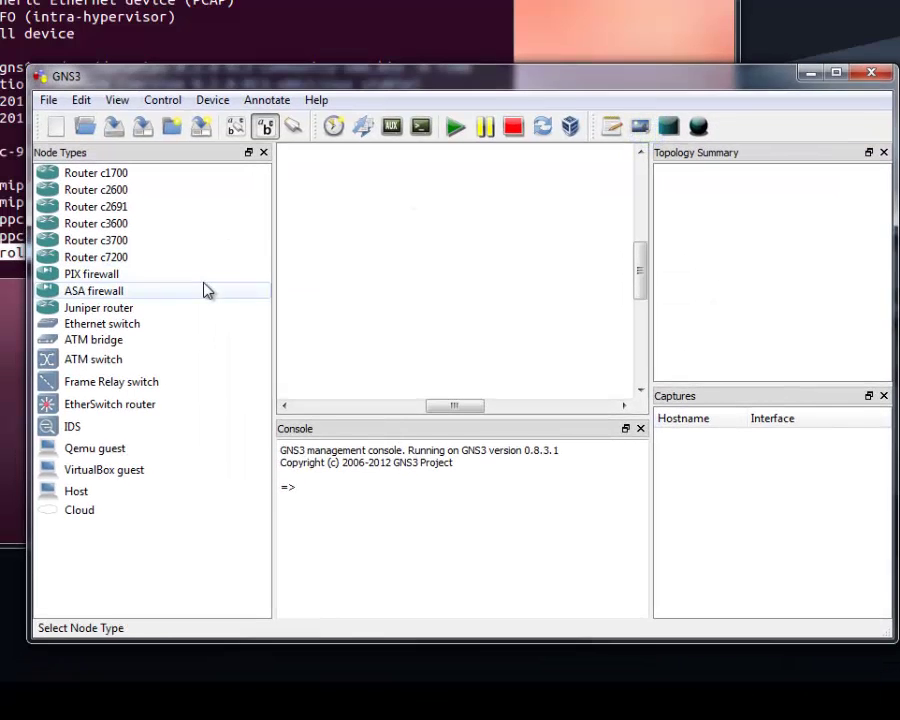
left_click_drag(78, 291, 342, 322)
left_click_drag(350, 275, 352, 276)
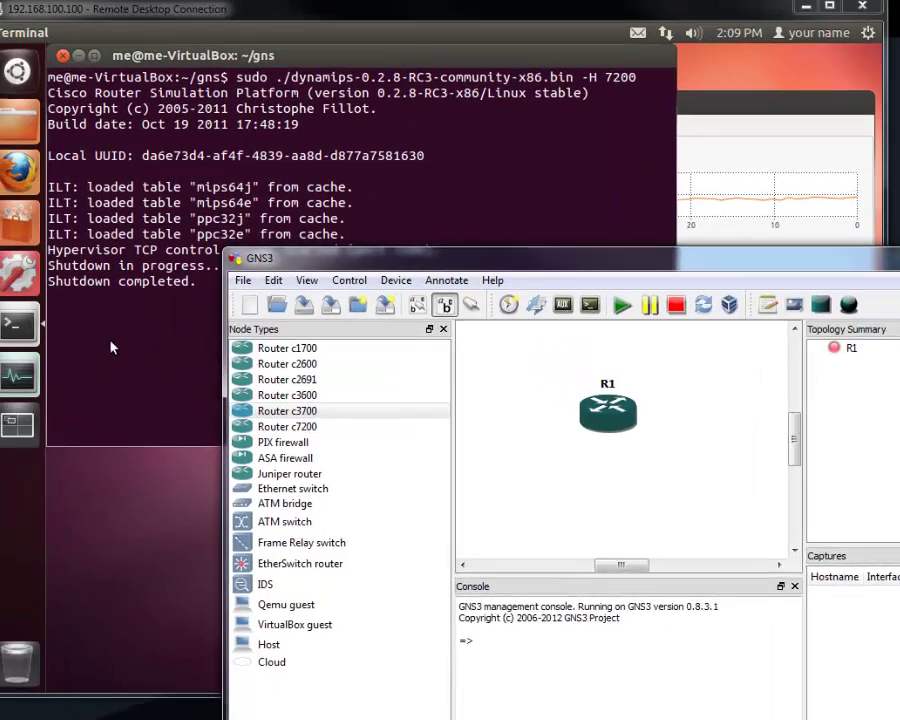
Start all devices and watch the router boot in the remote Dynamips terminal.
left_click(121, 318)
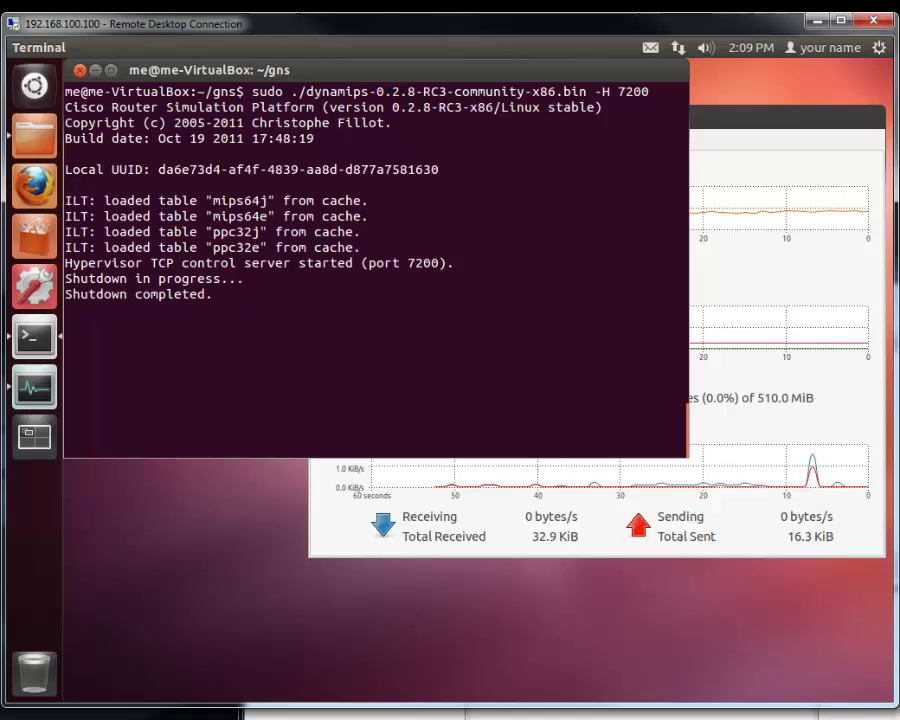
key("alt+Tab")
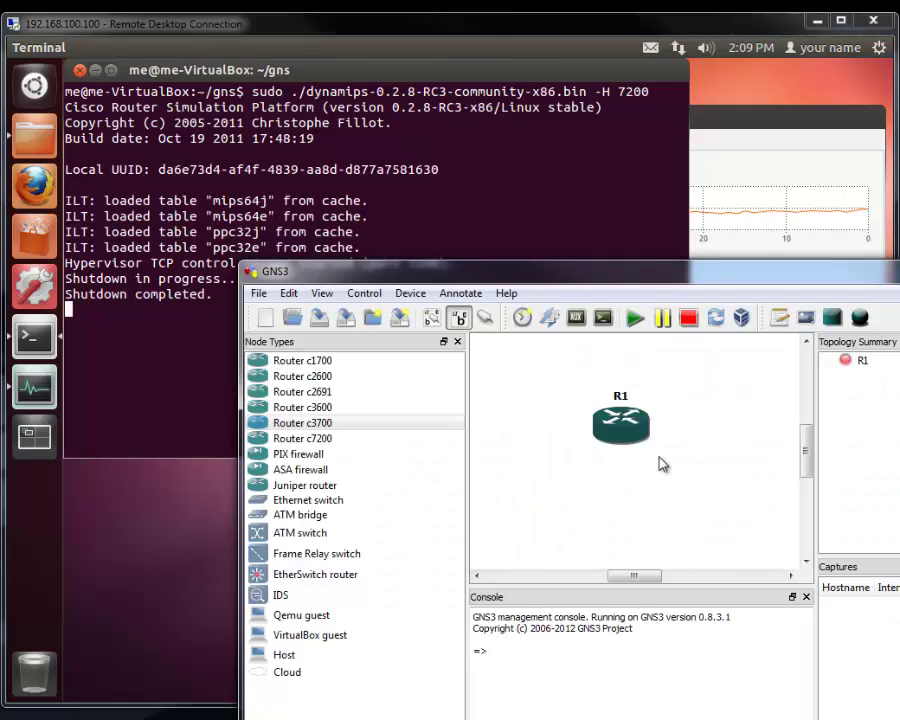
left_click(635, 318)
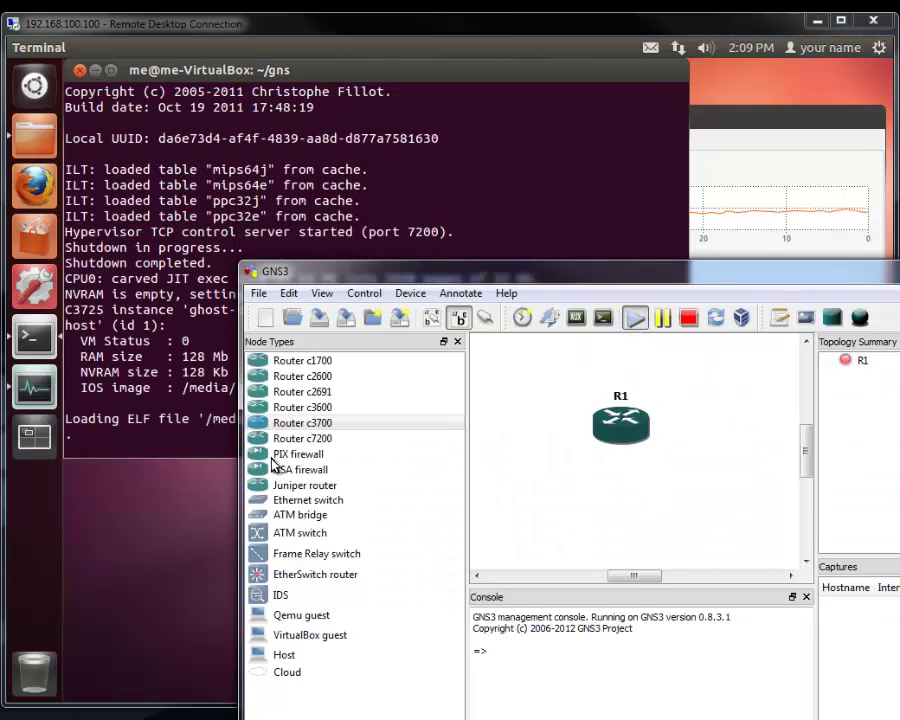
left_click(122, 455)
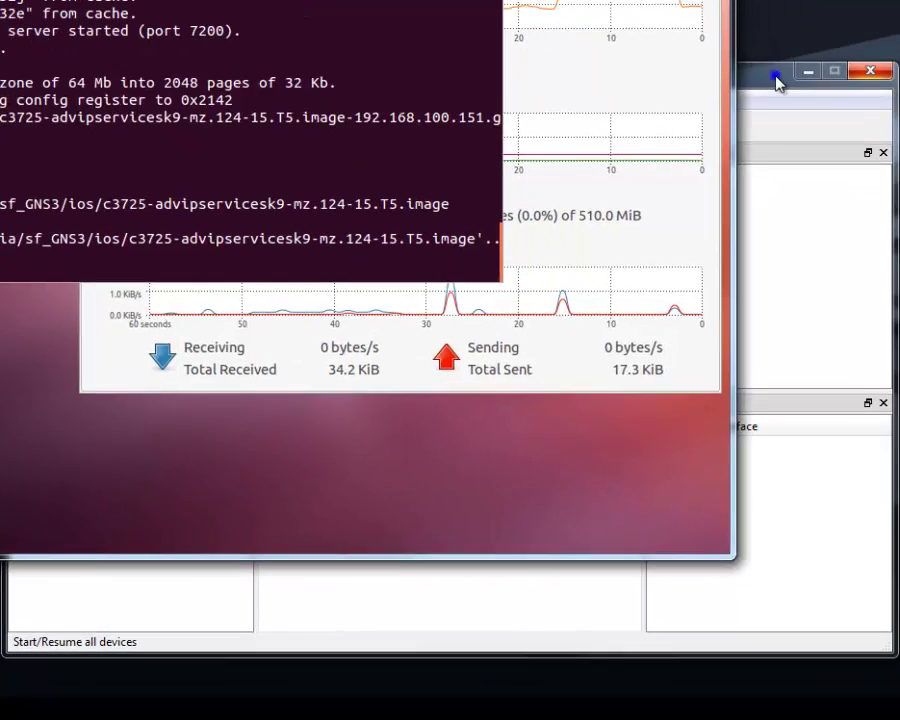
left_click(776, 80)
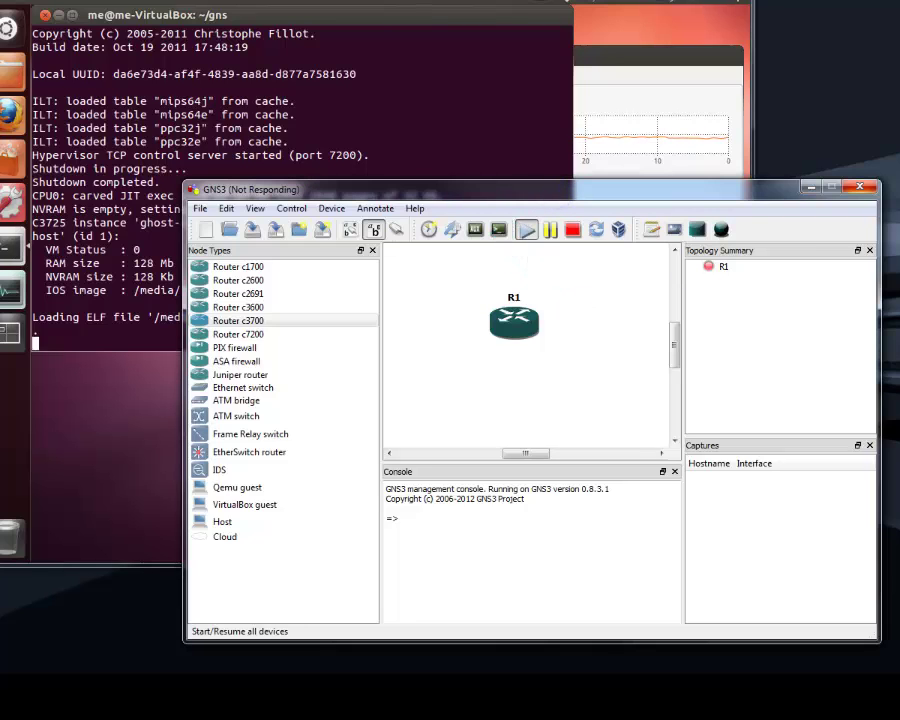
left_click(80, 342)
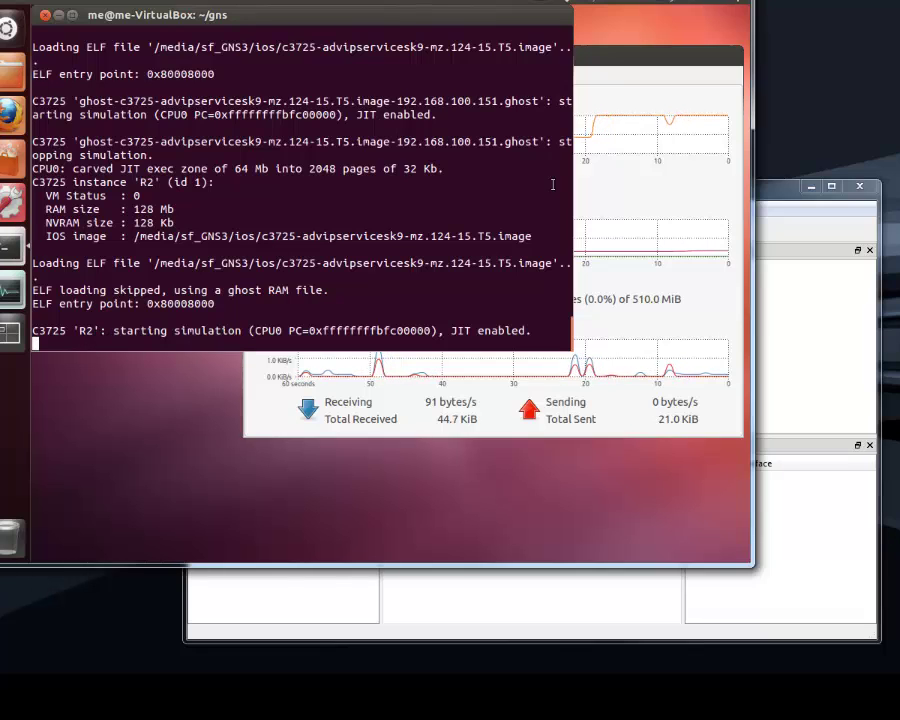
Check the host CPU load, then open R2's console, reach the R2# prompt and close it.
left_click(655, 70)
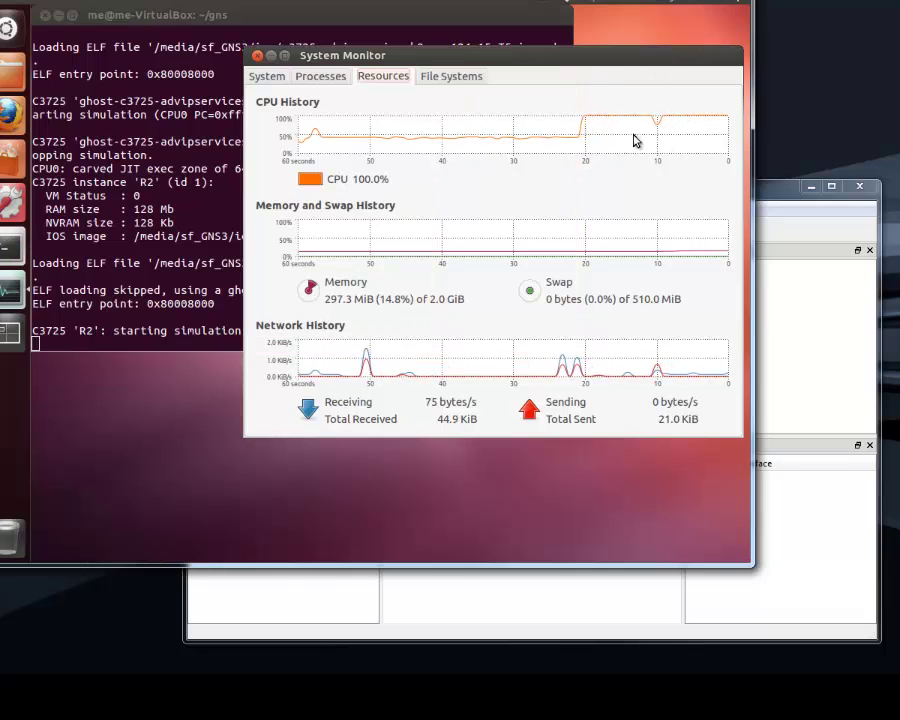
left_click(765, 205)
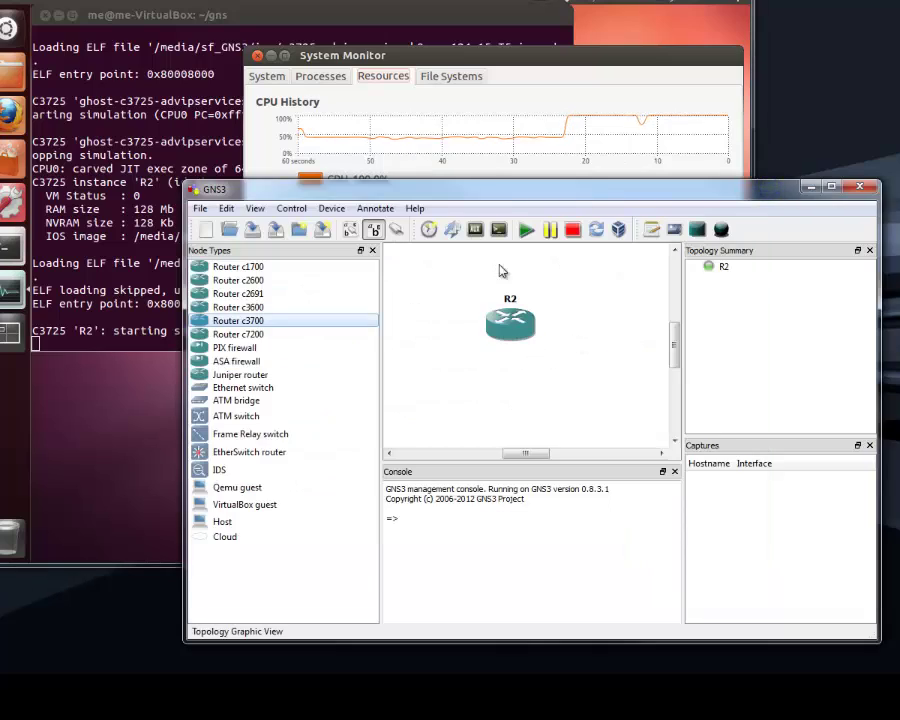
left_click(499, 231)
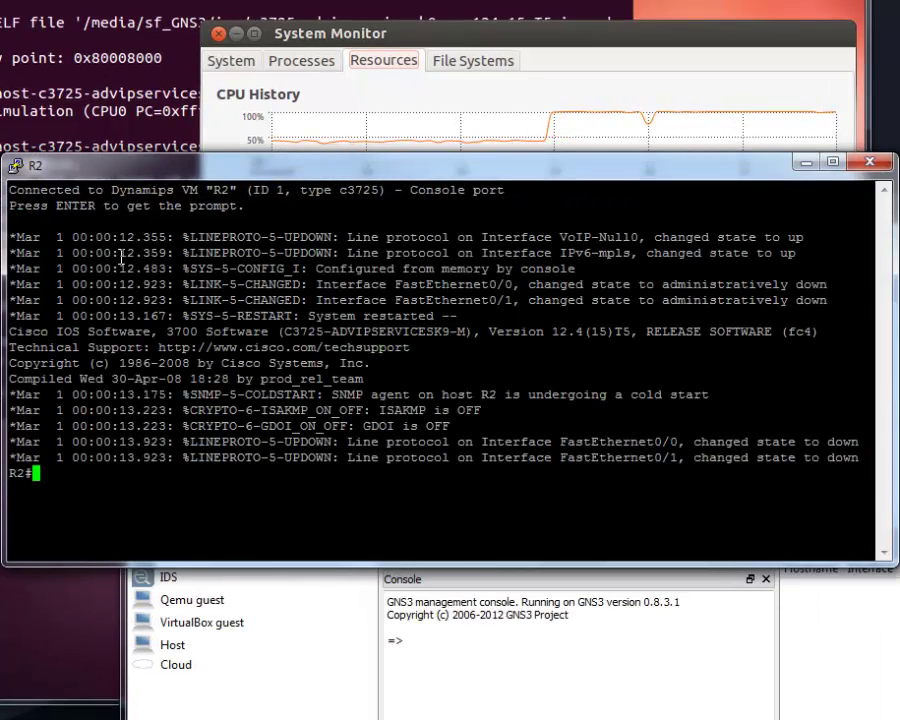
key("Return")
key("Return")
key("Return")
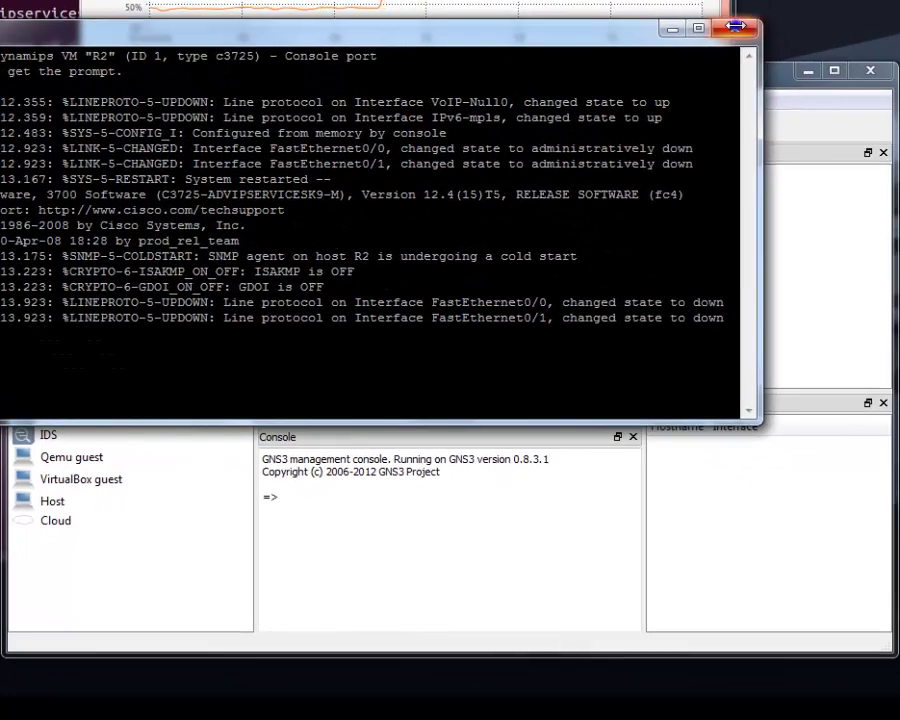
left_click(733, 29)
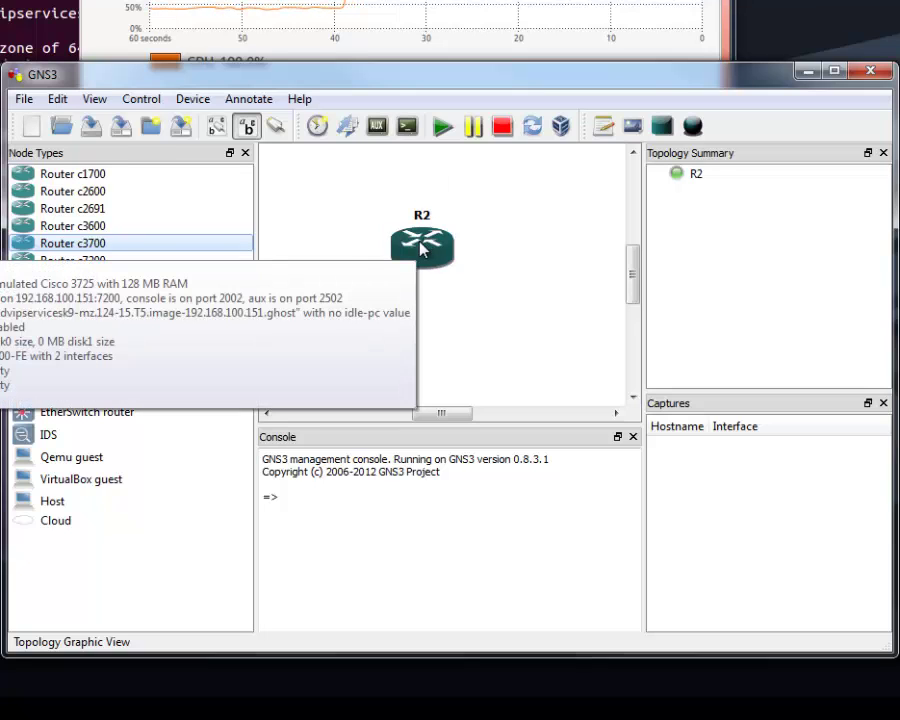
Run the Idle PC calculation on R2 while Dynamips gathers idle statistics.
right_click(421, 249)
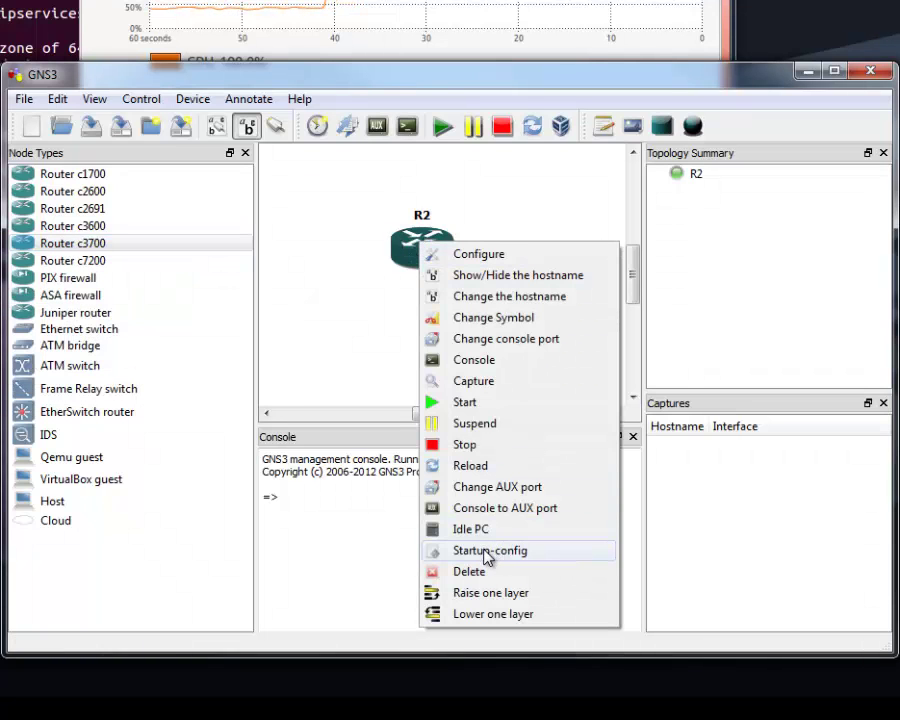
left_click(472, 530)
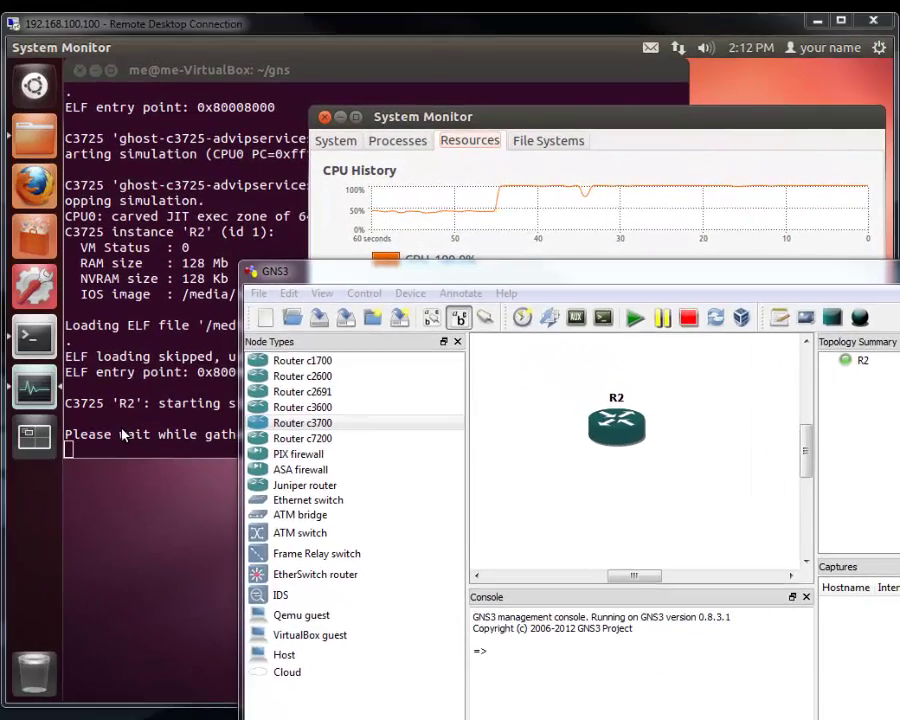
left_click(125, 432)
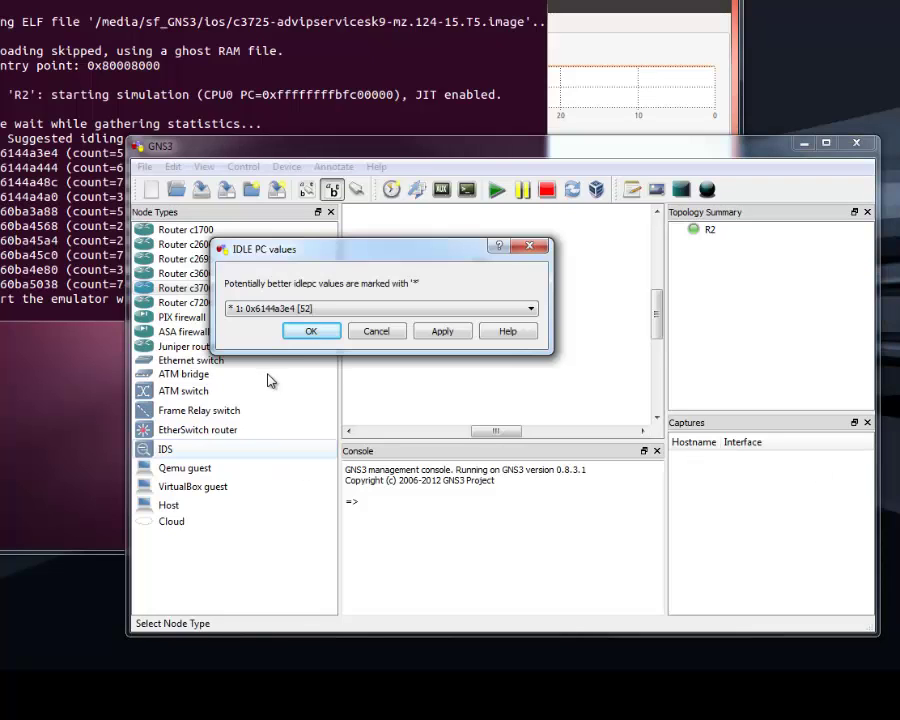
Apply idle-PC value 0x6144a3e4 to R2 and confirm host CPU load drops to 45.9%.
left_click(322, 315)
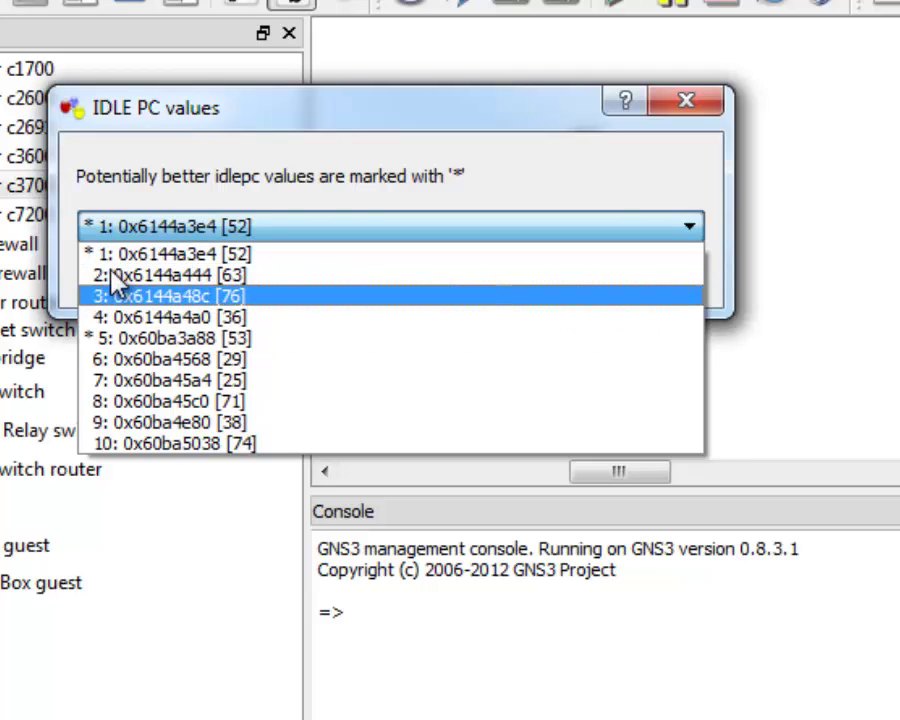
left_click(133, 255)
left_click(508, 273)
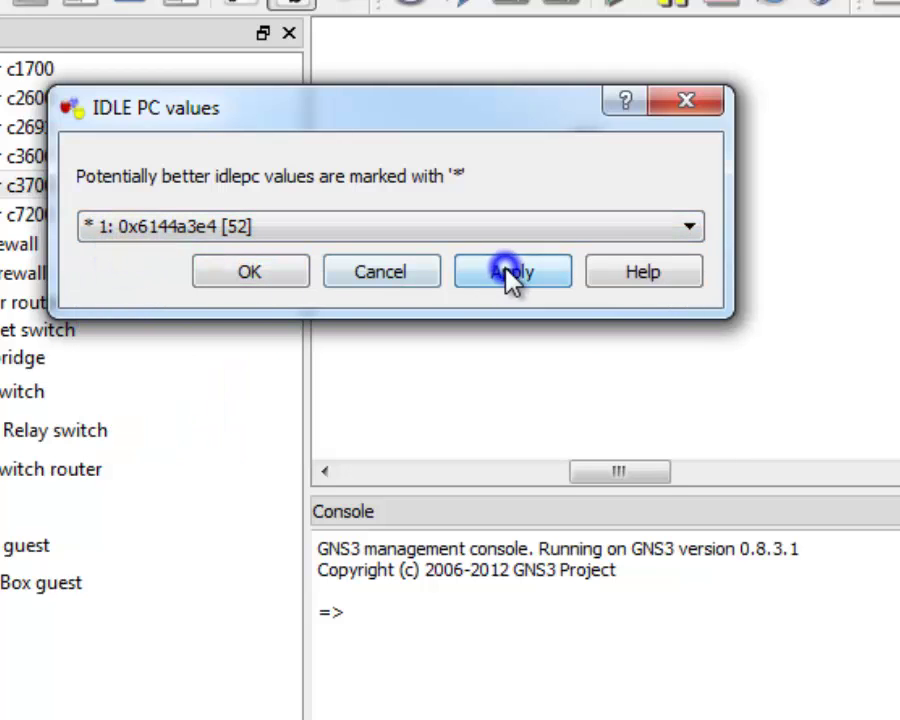
left_click(247, 274)
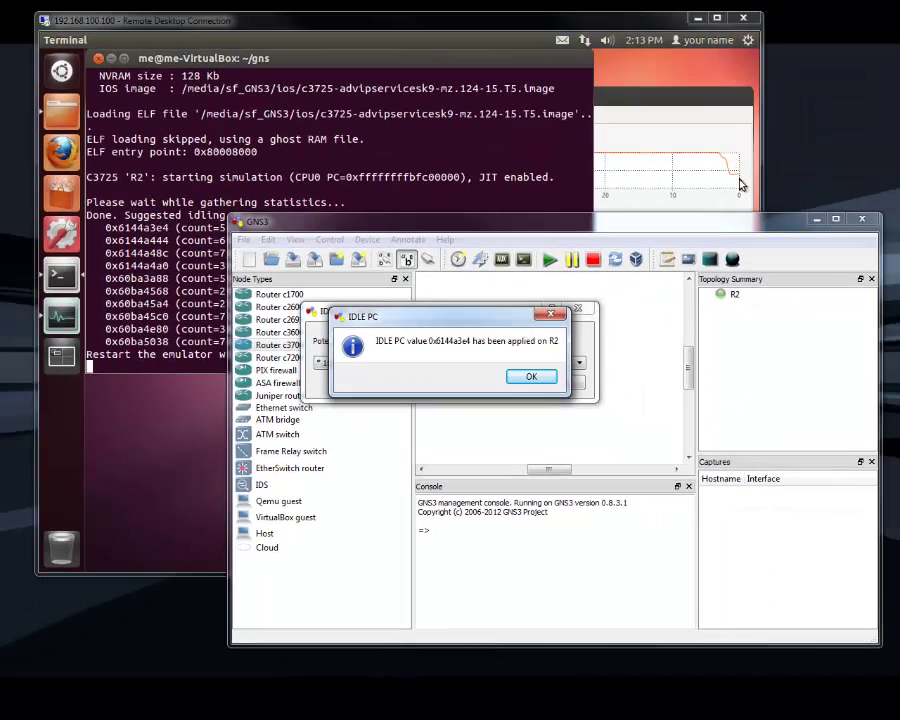
left_click(537, 376)
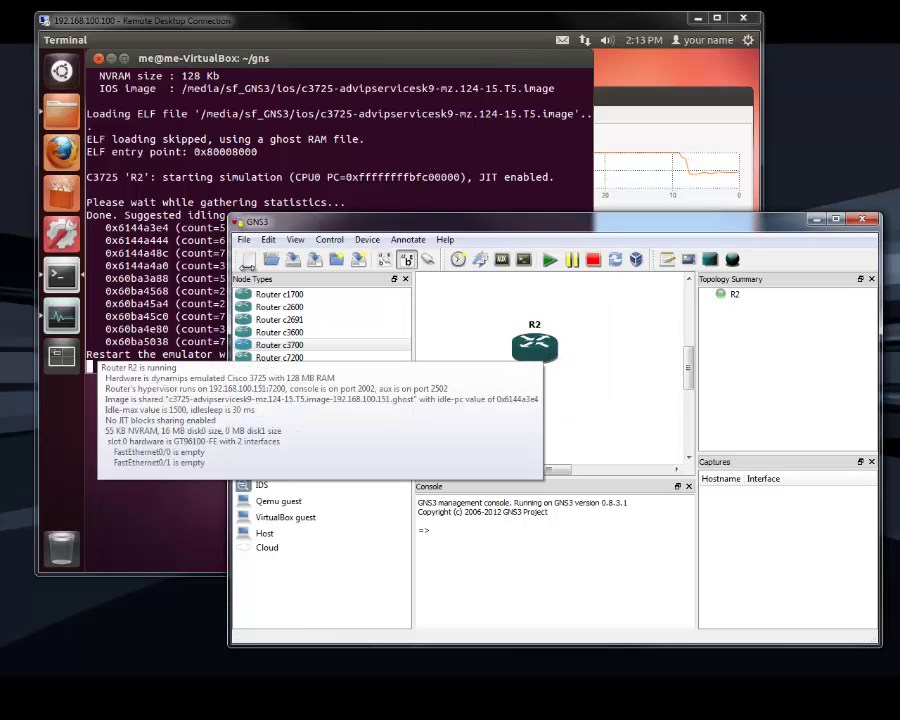
left_click(172, 268)
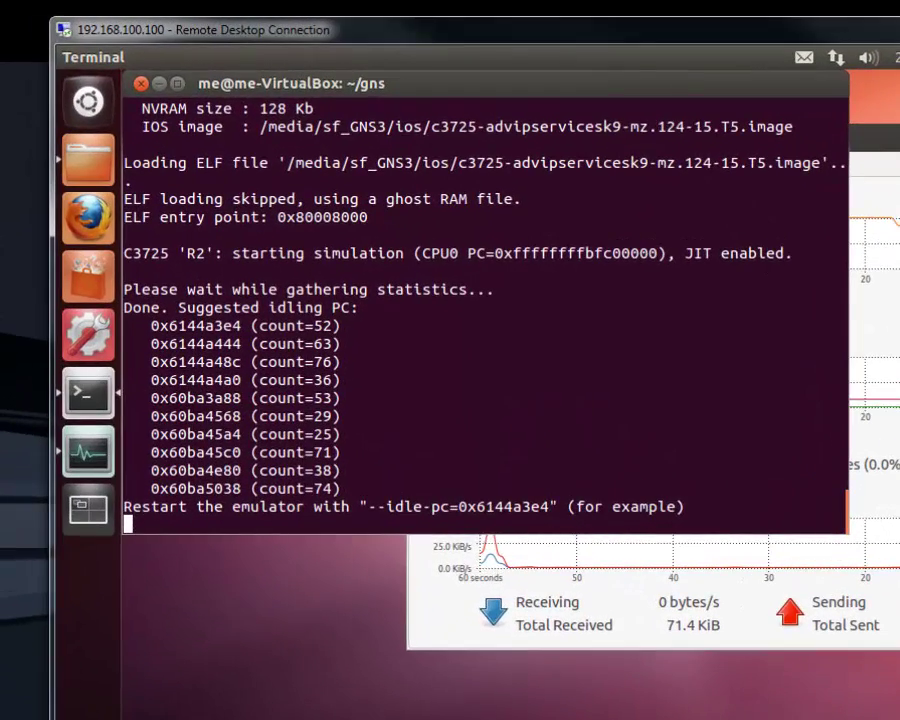
left_click(80, 410)
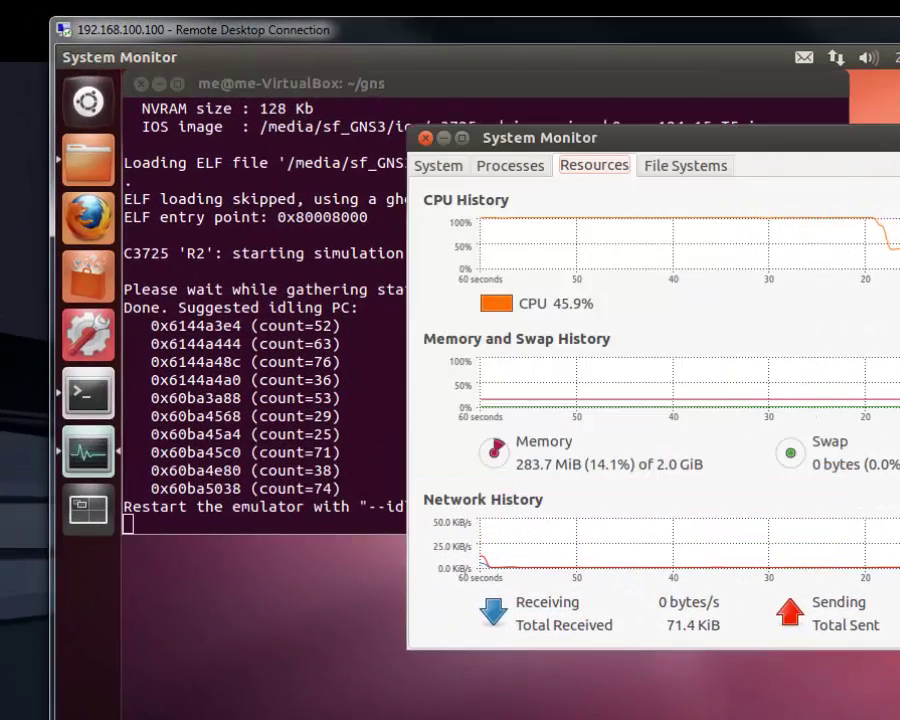
key("alt+Tab")
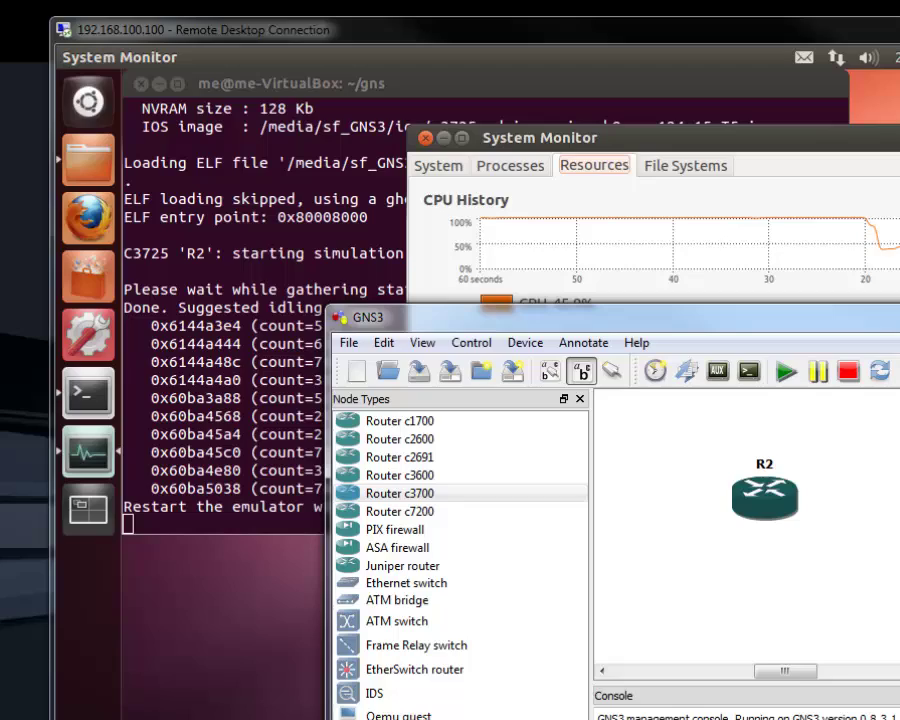
Verify the c3725 image's IDLE PC field in IOS images settings holds 0x6144a3e4.
left_click(386, 344)
left_click(413, 435)
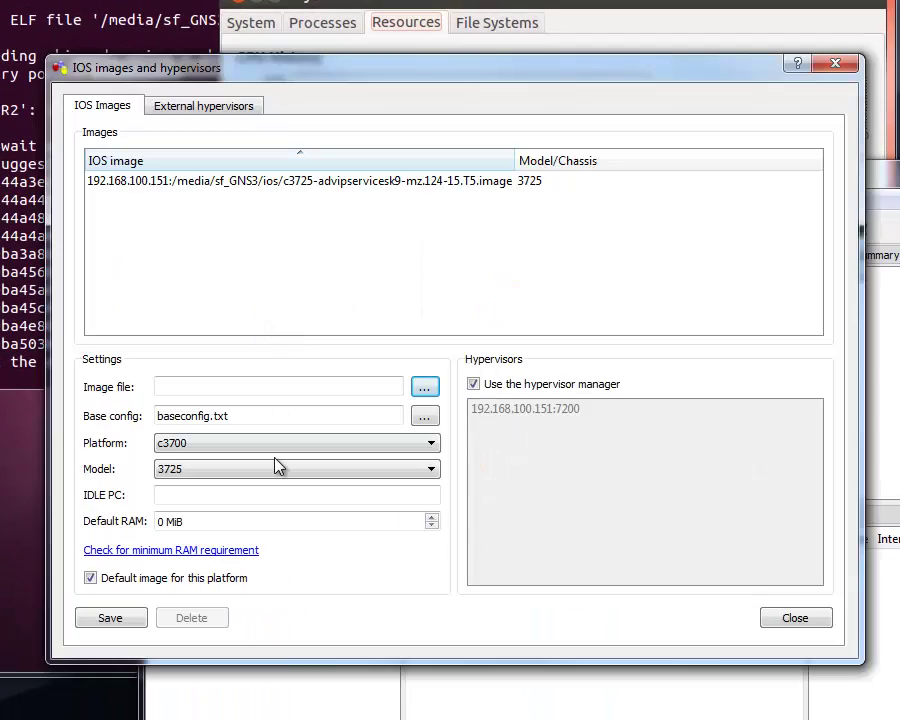
left_click(267, 183)
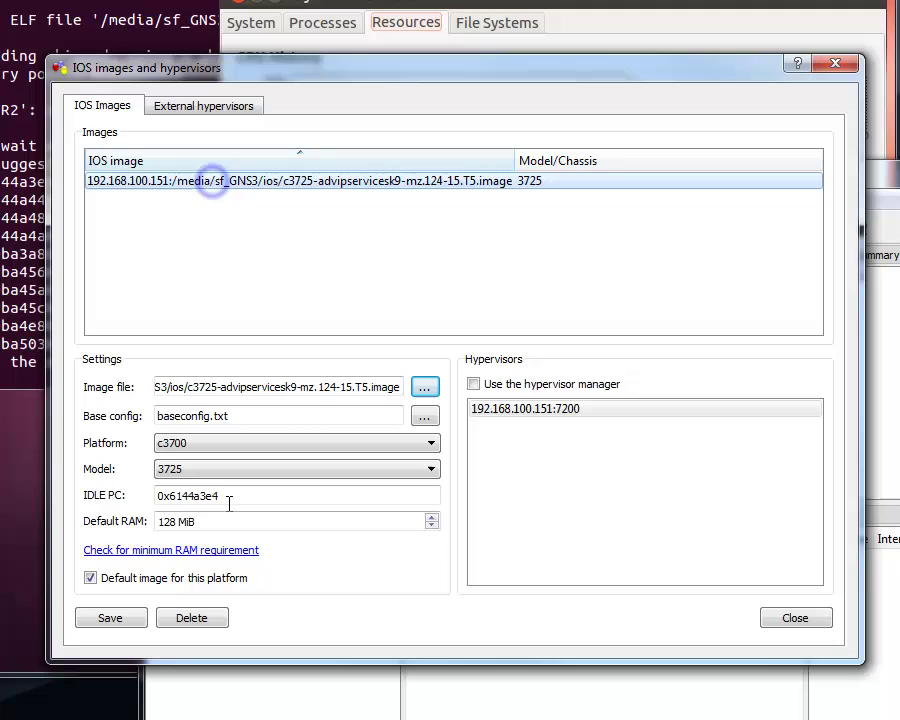
left_click(232, 497)
double_click(242, 498)
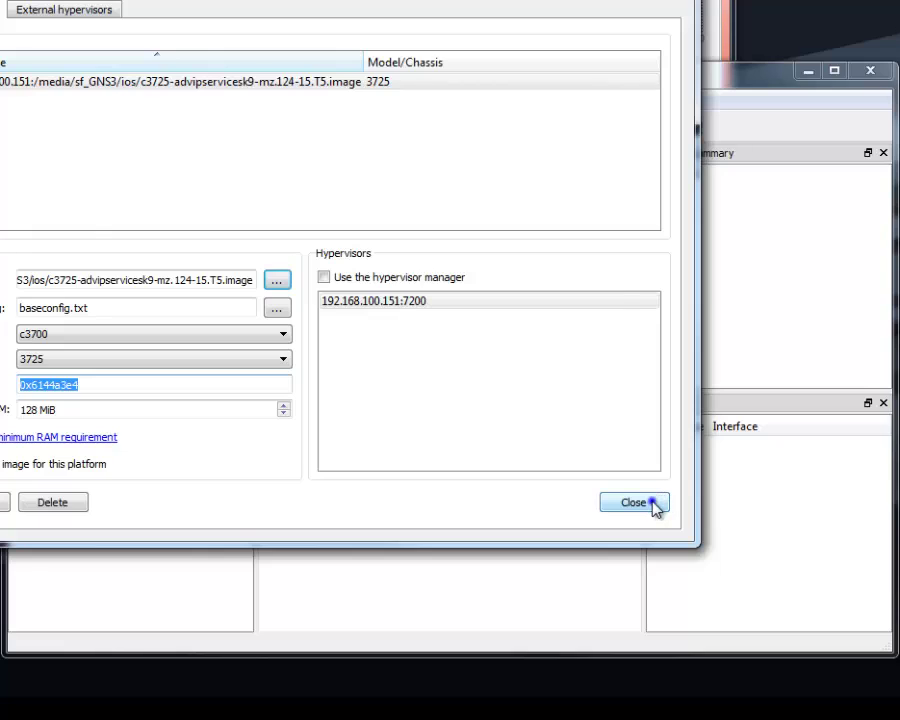
Close the image settings, stop all devices, and quit GNS3 to the save-topology prompt.
left_click(652, 503)
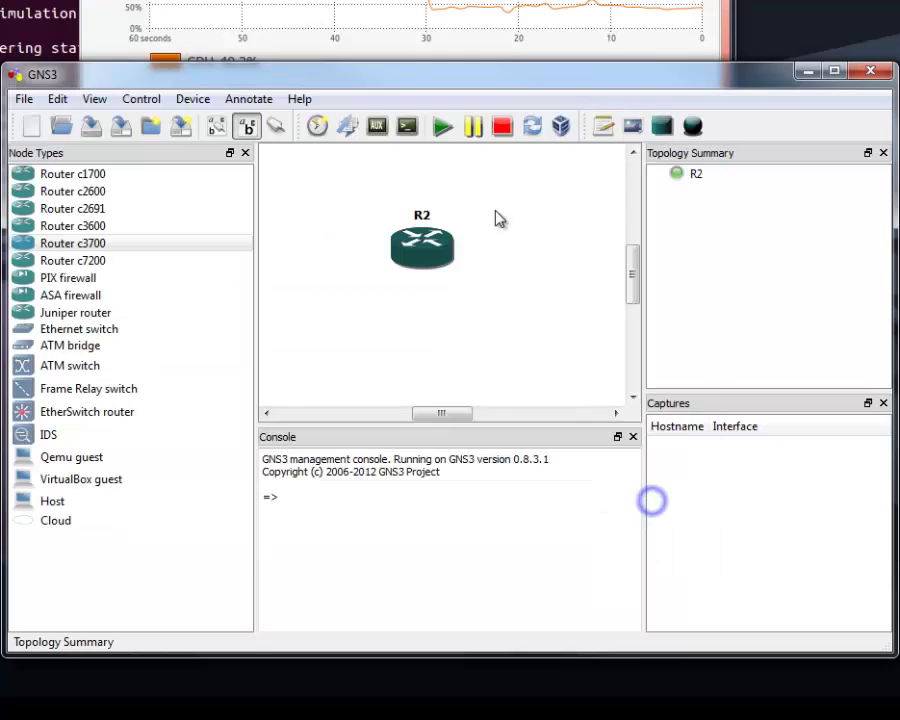
left_click(502, 125)
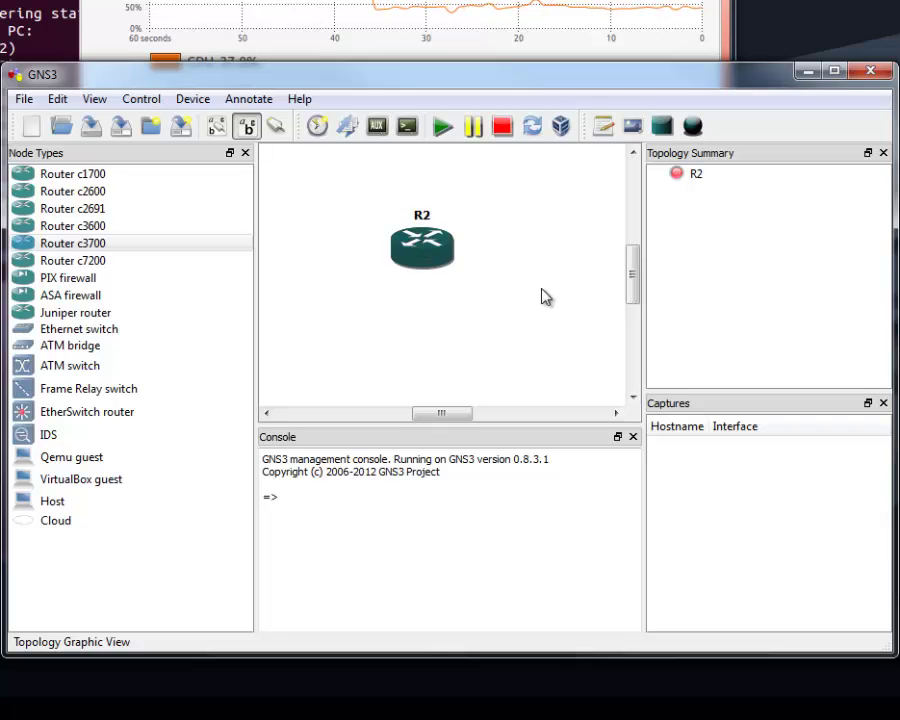
left_click(872, 71)
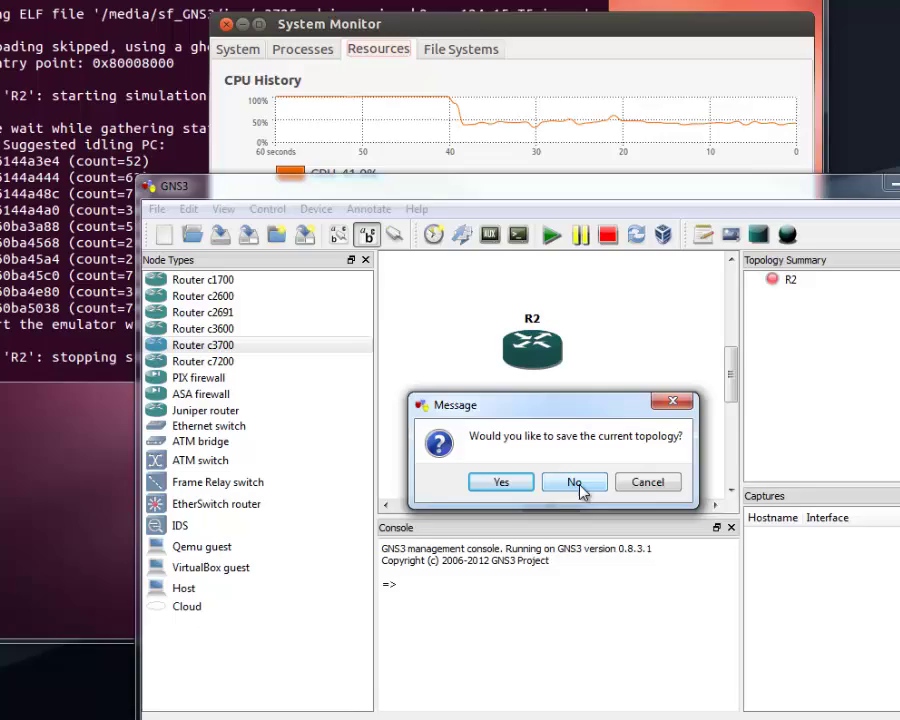
Discard the topology, then stop Dynamips with Ctrl+C and rerun the -H 7200 launch command.
left_click(466, 388)
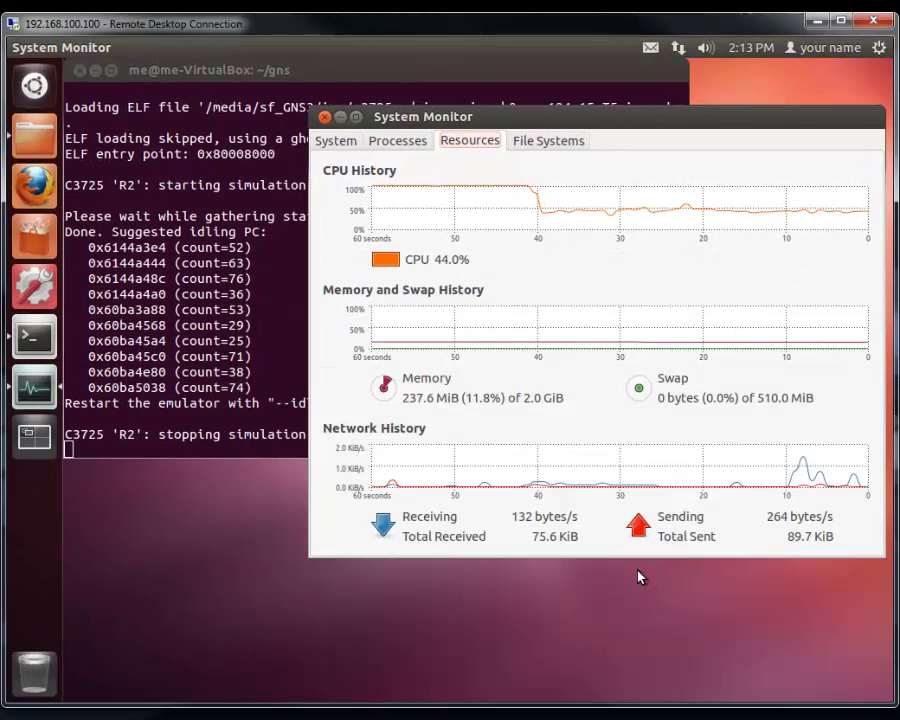
left_click(177, 404)
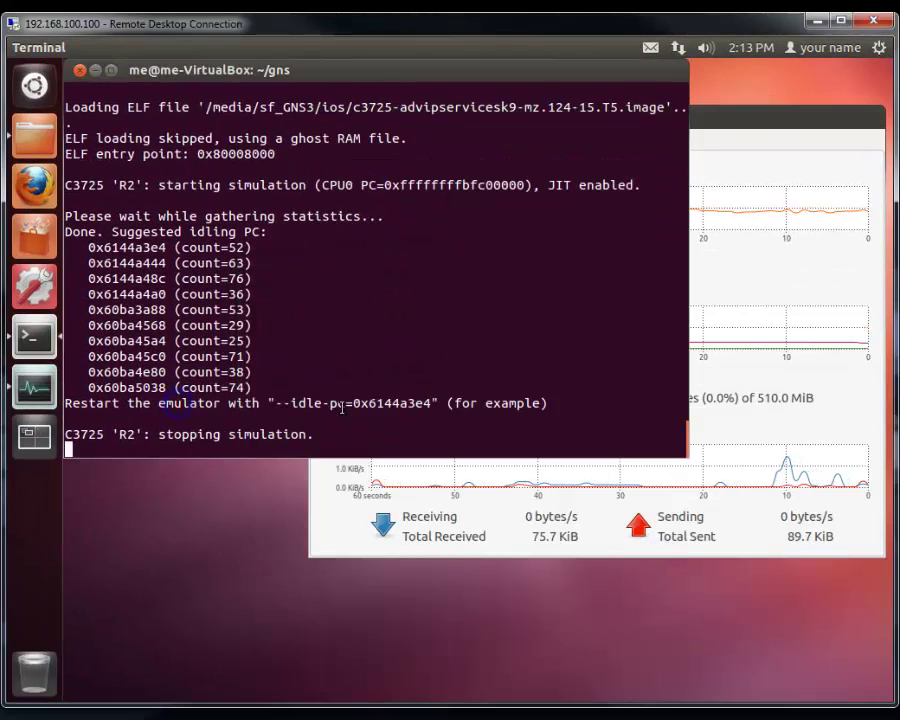
key("ctrl+c")
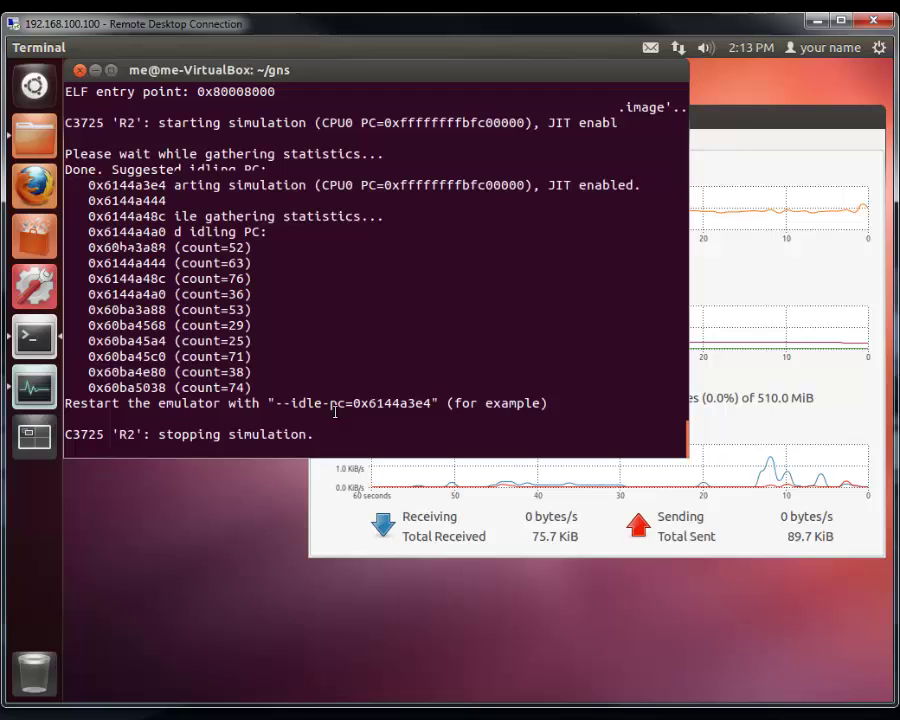
key("Up")
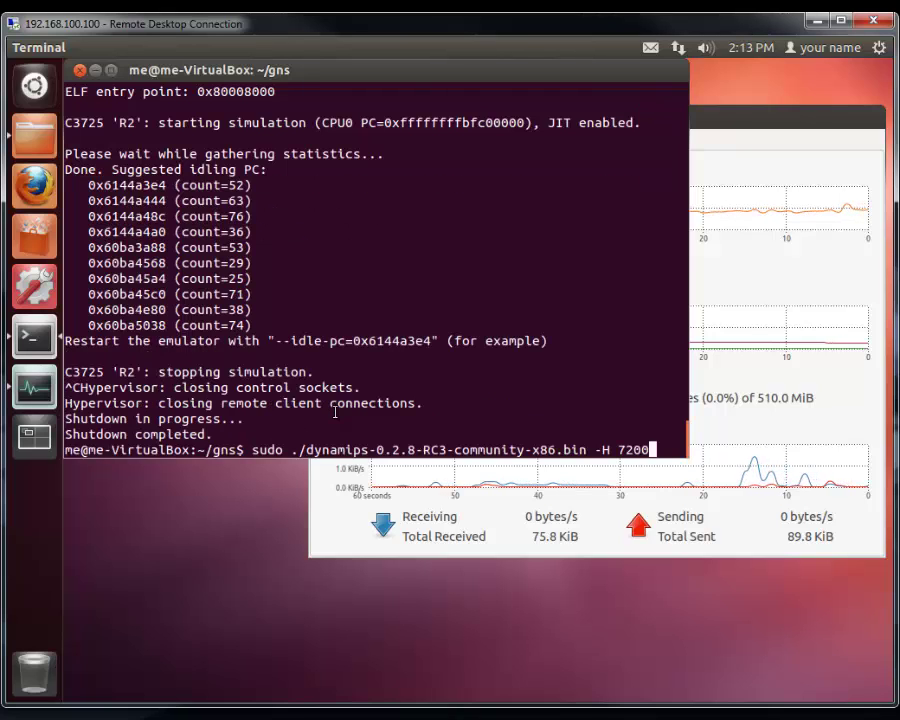
key("Return")
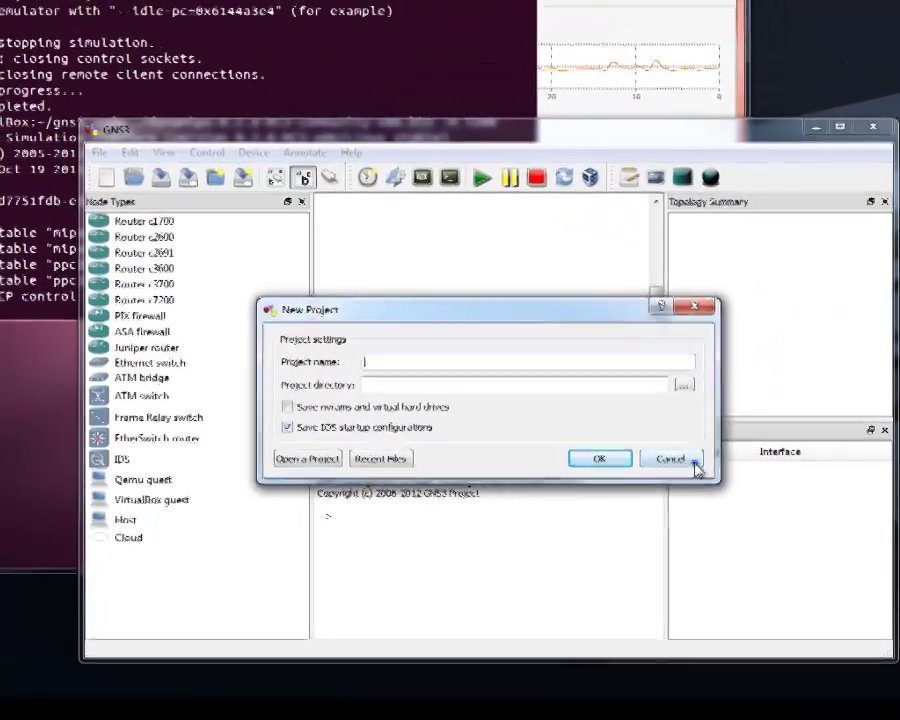
Cancel New Project, select Router c3700, and review the c3725 image's saved settings.
left_click(678, 448)
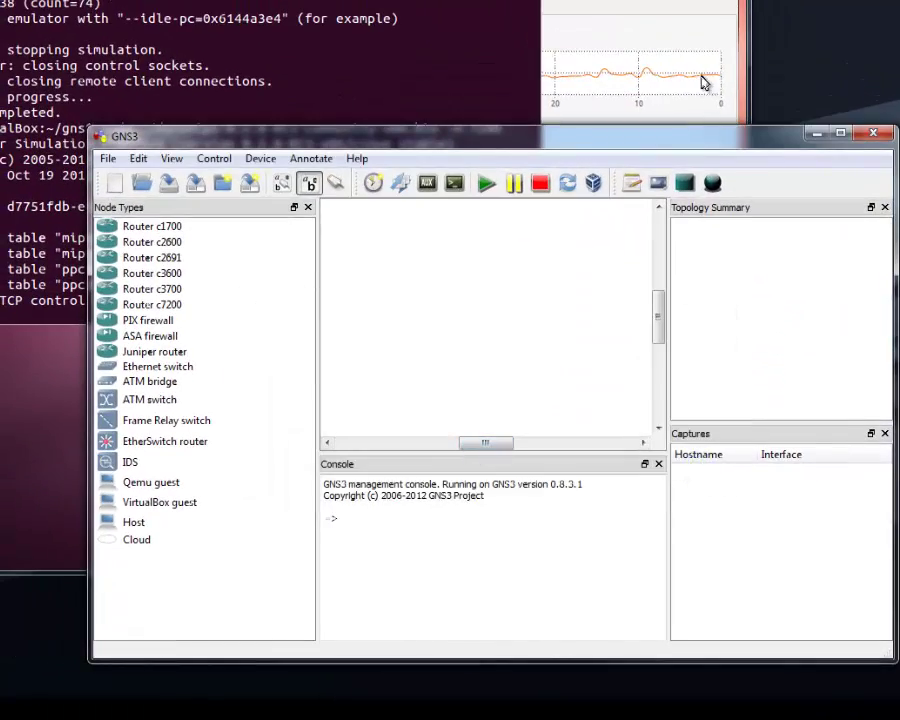
left_click(163, 289)
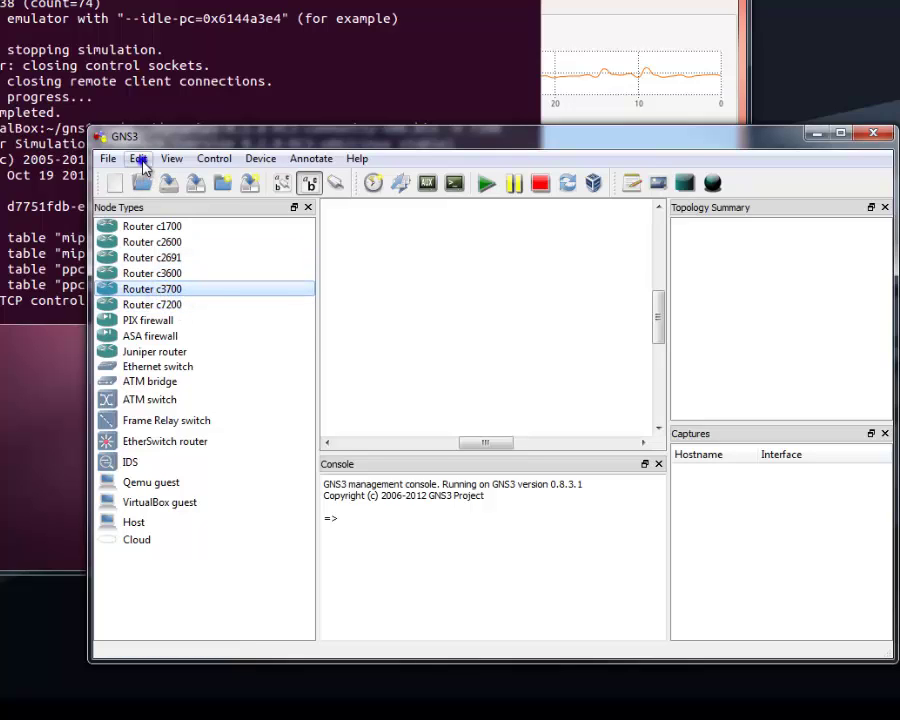
left_click(139, 159)
left_click(134, 270)
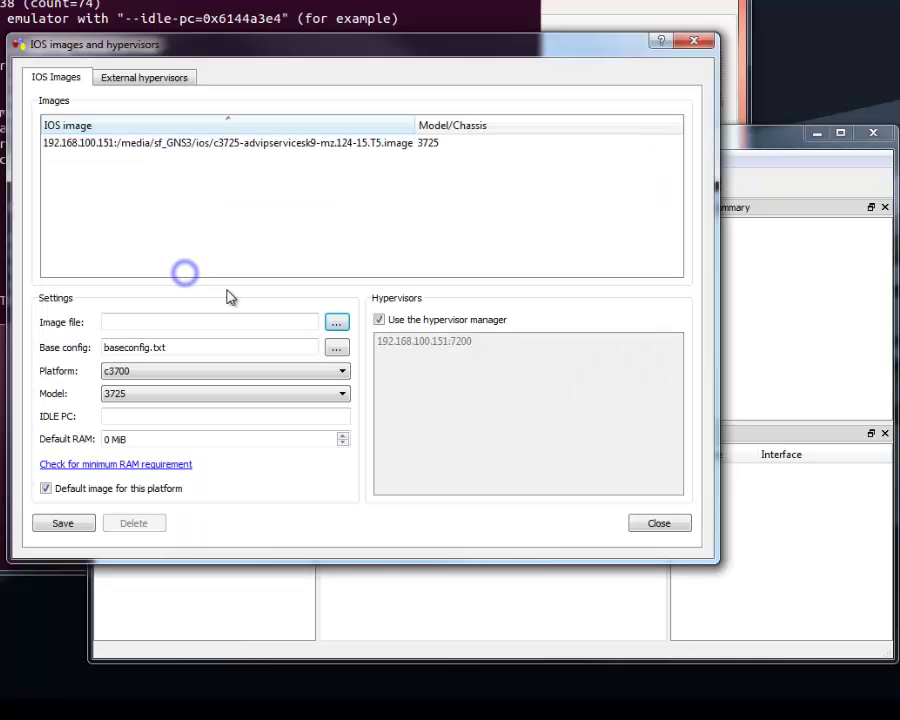
left_click(187, 146)
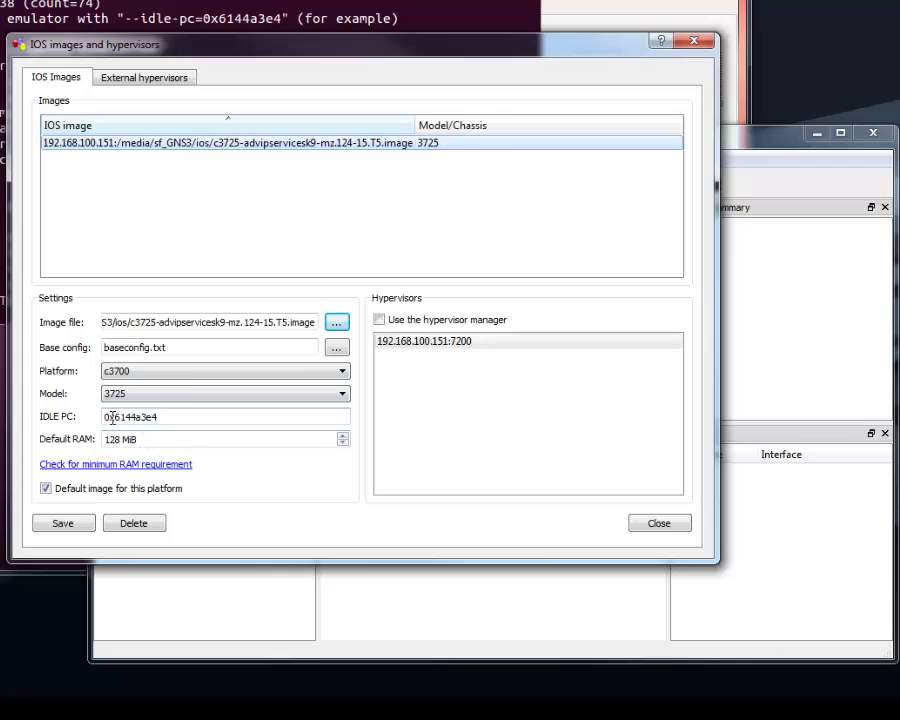
left_click(659, 523)
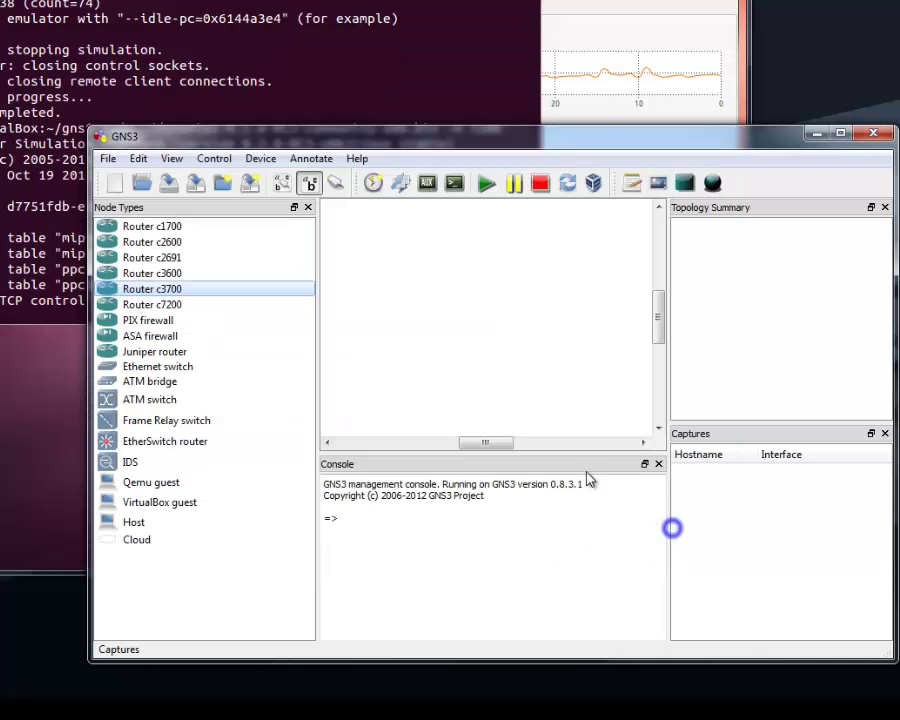
Reopen the c3725 image settings to recheck idle PC 0x6144a3e4 on 192.168.100.151:7200, then close them.
left_click(145, 160)
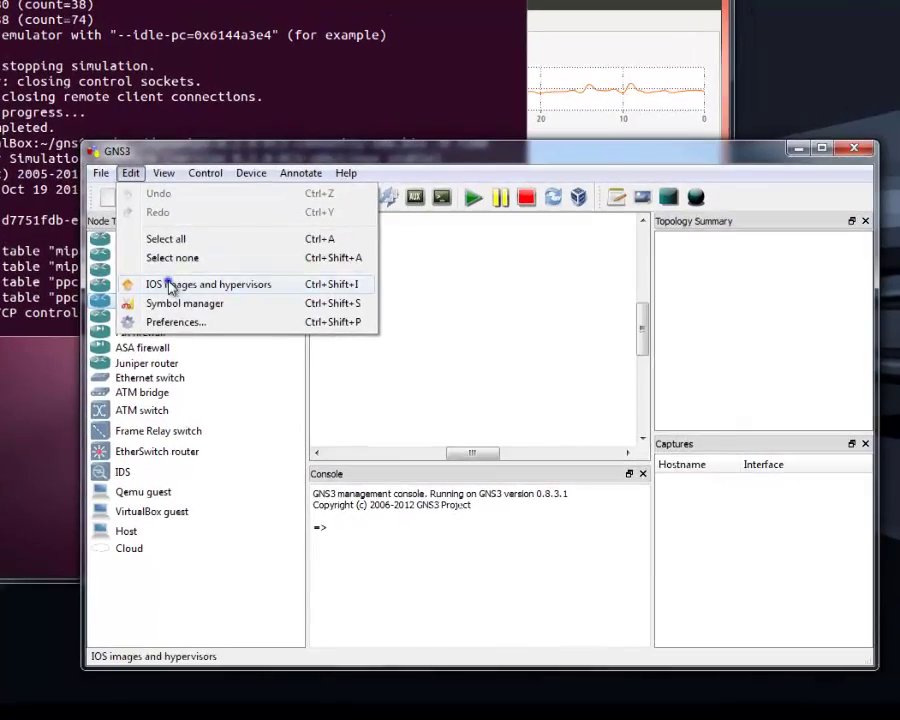
left_click(170, 287)
left_click(141, 158)
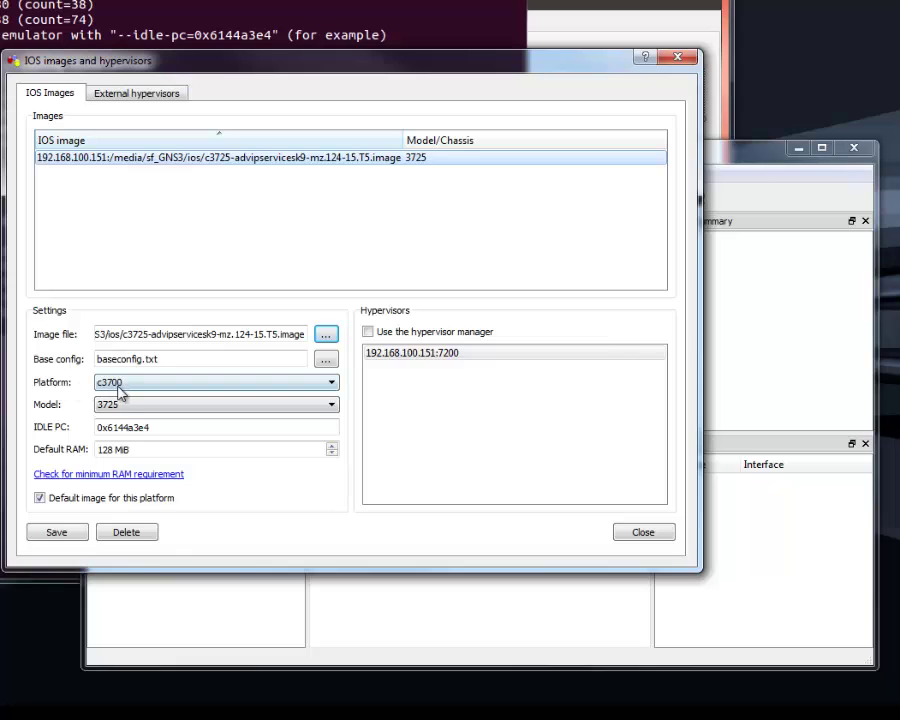
left_click(643, 533)
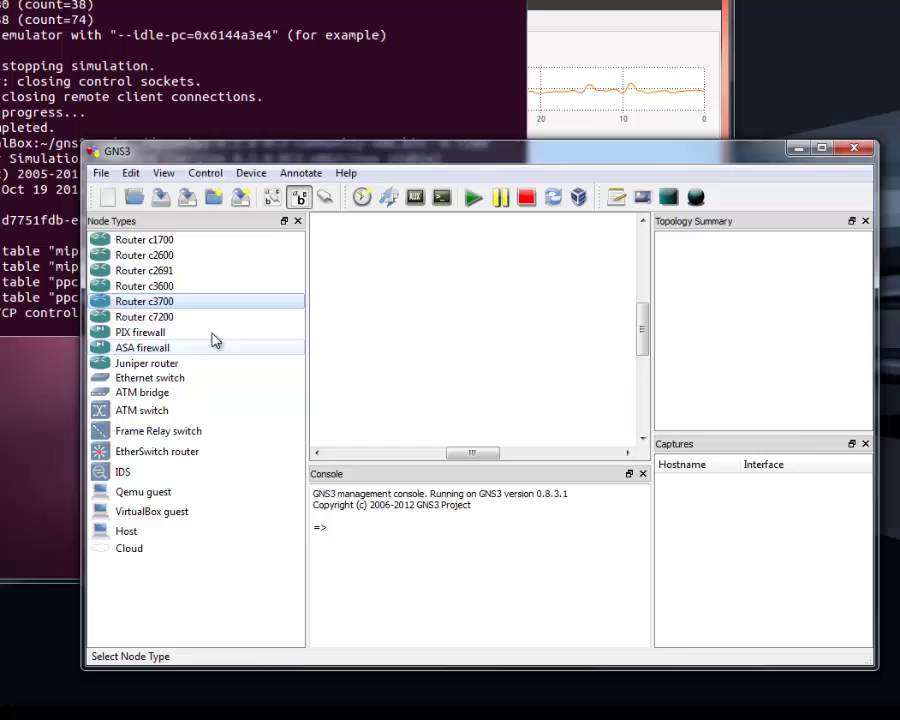
Drag four c3700 routers, R1–R4, onto the canvas and start all devices.
left_click_drag(158, 301, 375, 289)
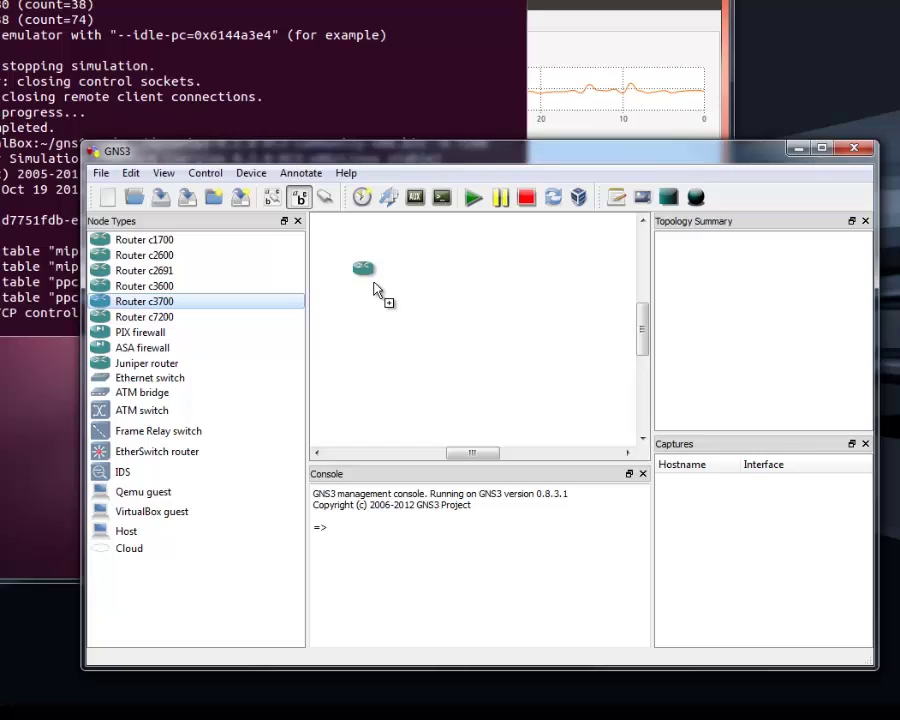
left_click_drag(375, 289, 373, 285)
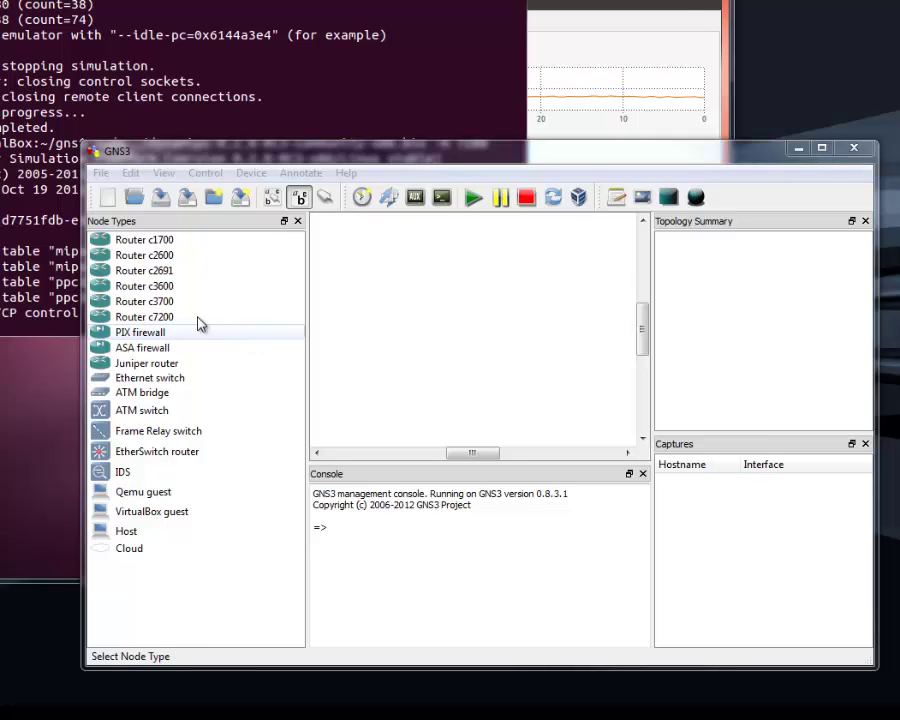
left_click_drag(172, 313, 370, 277)
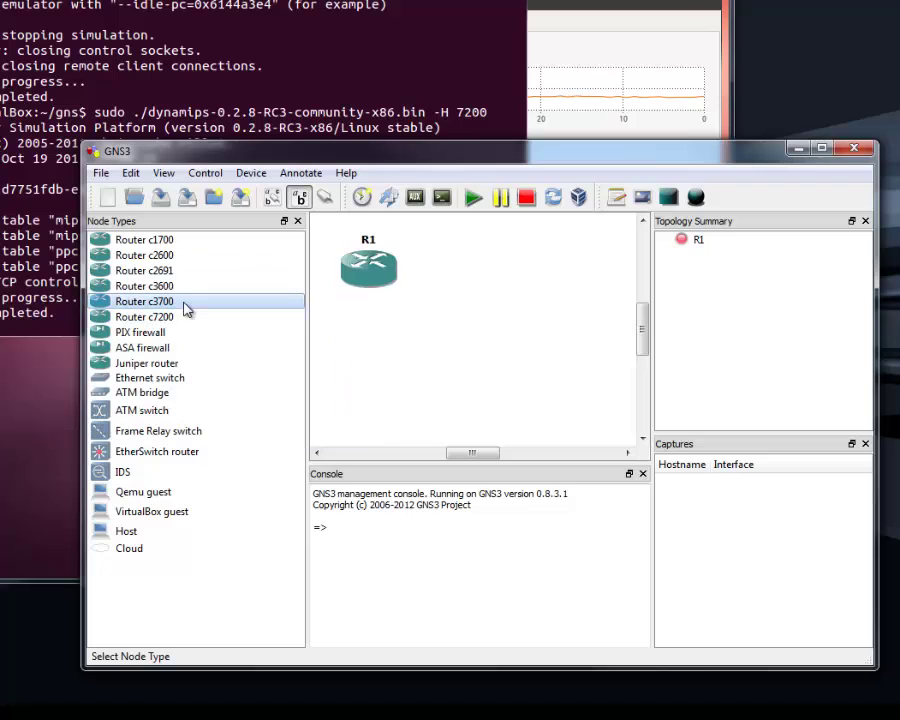
left_click_drag(187, 307, 462, 266)
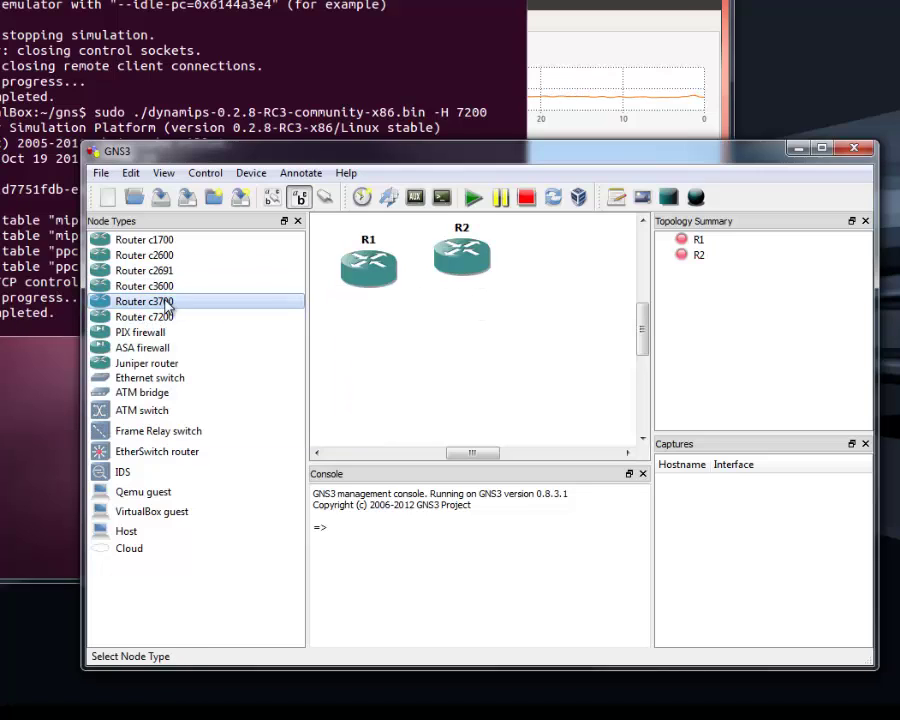
left_click_drag(165, 301, 578, 262)
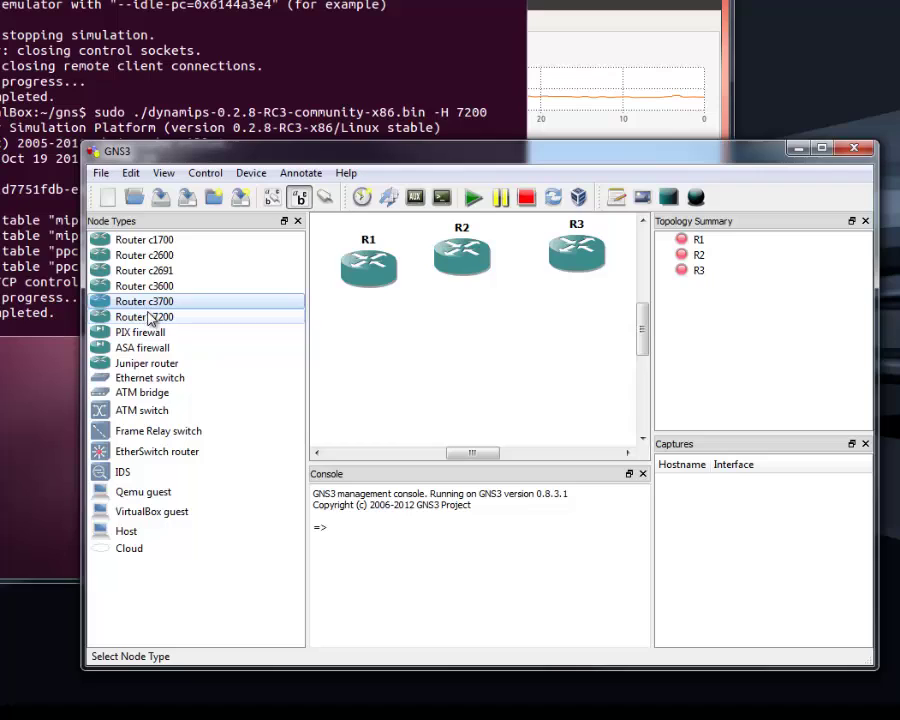
left_click_drag(148, 302, 416, 356)
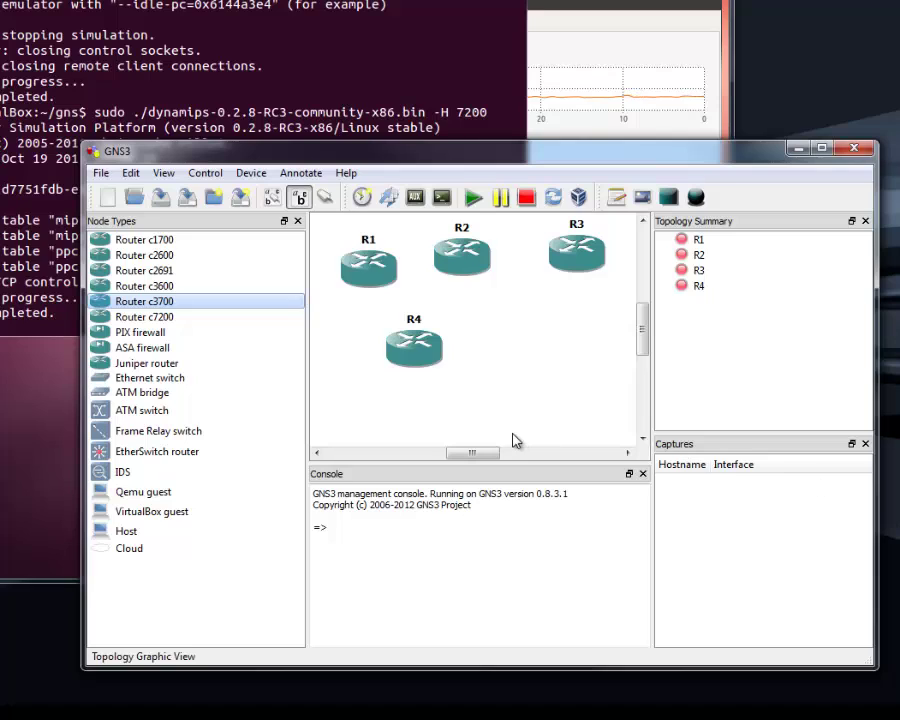
left_click(474, 197)
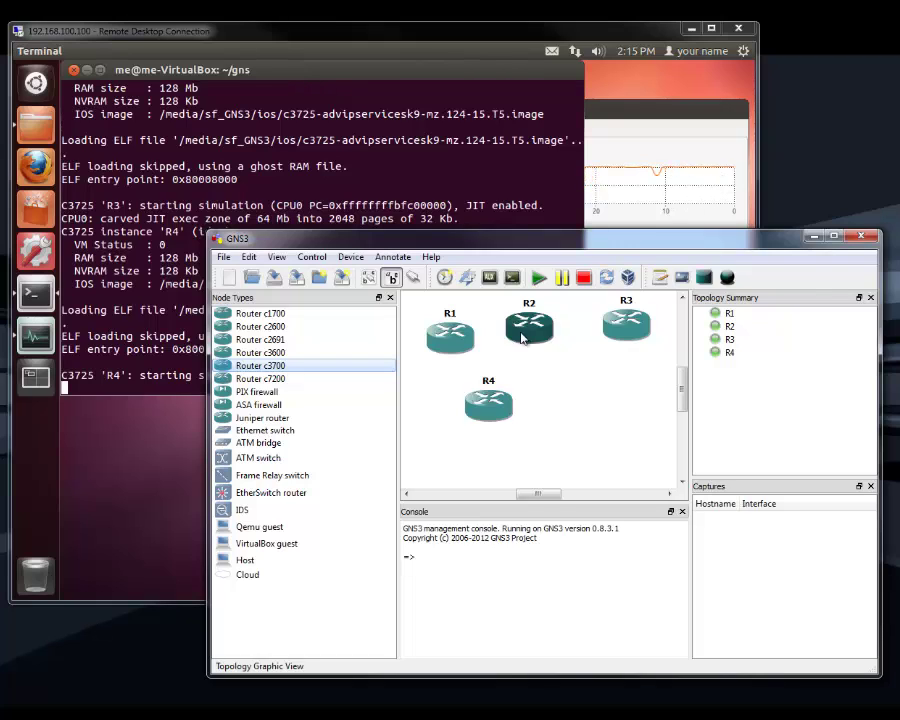
Open consoles to routers R1–R4, reach R4's R4# prompt, then bring the GNS3 topology window back forward.
left_click(512, 278)
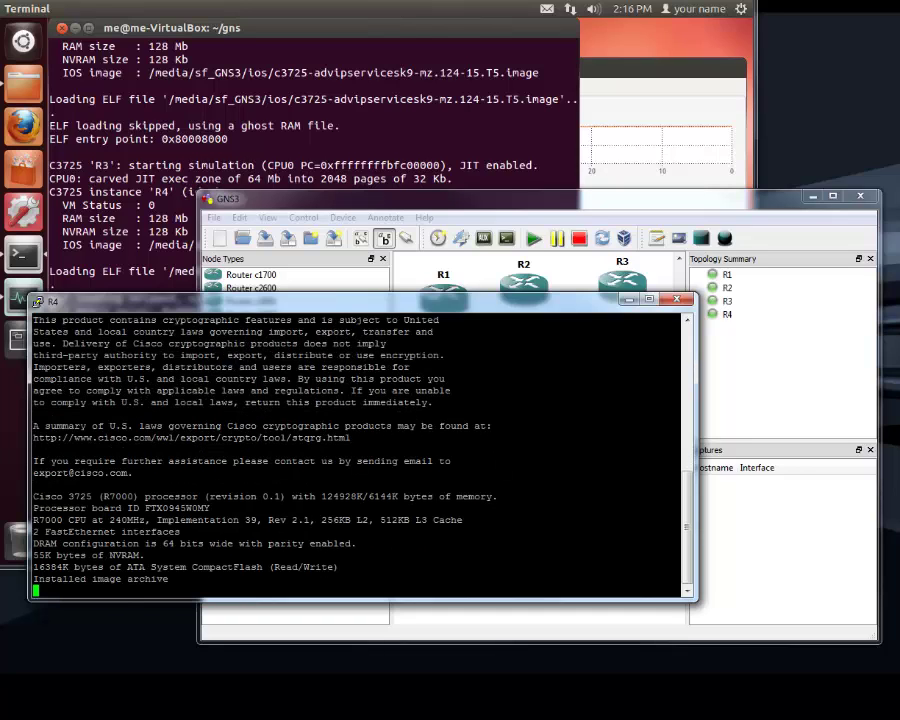
key("Return")
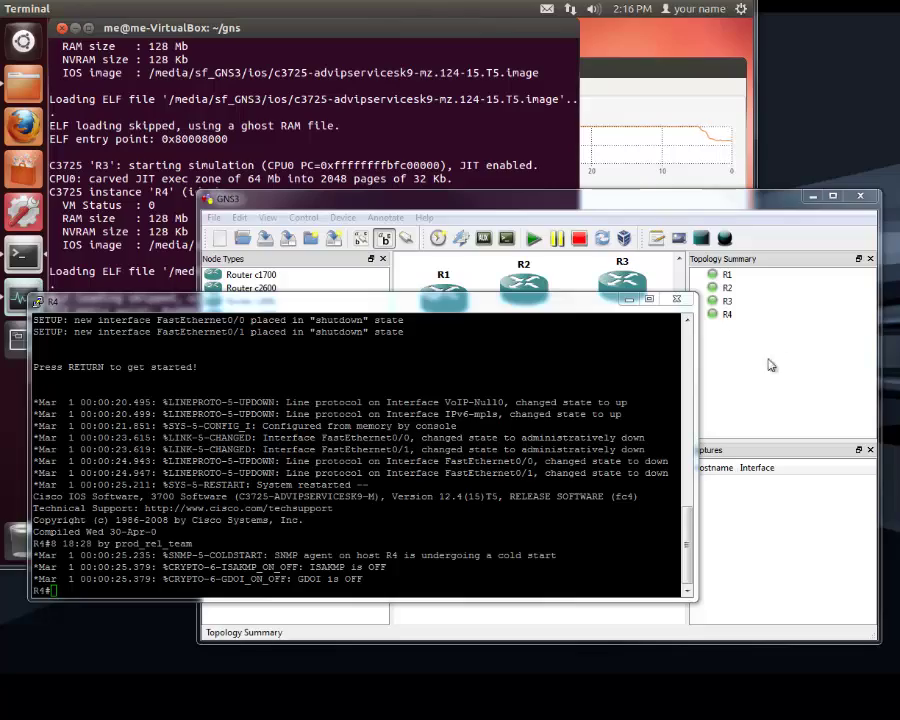
left_click(446, 496)
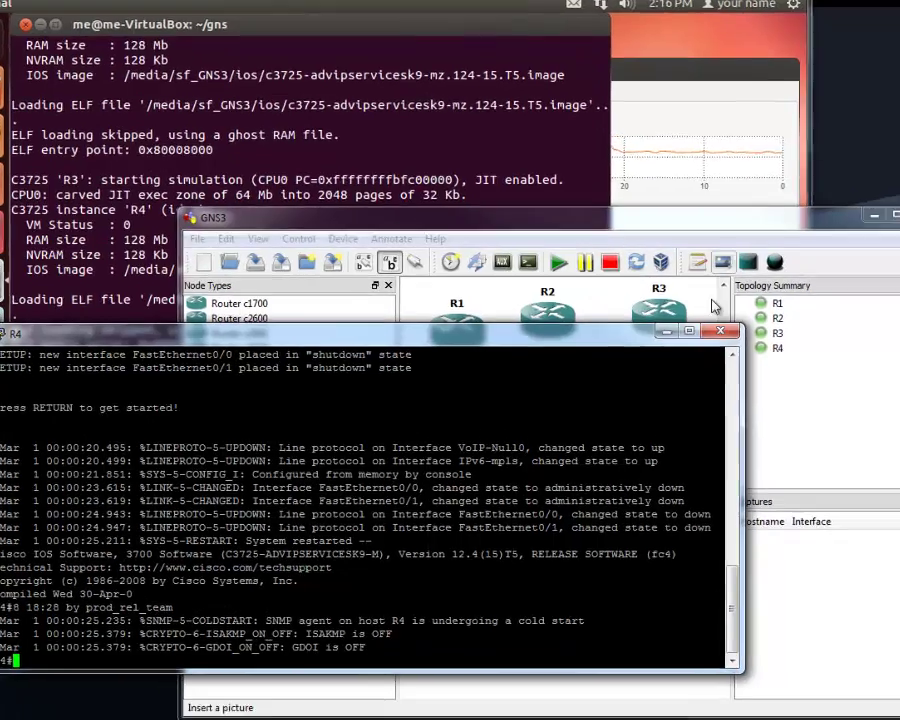
left_click(716, 221)
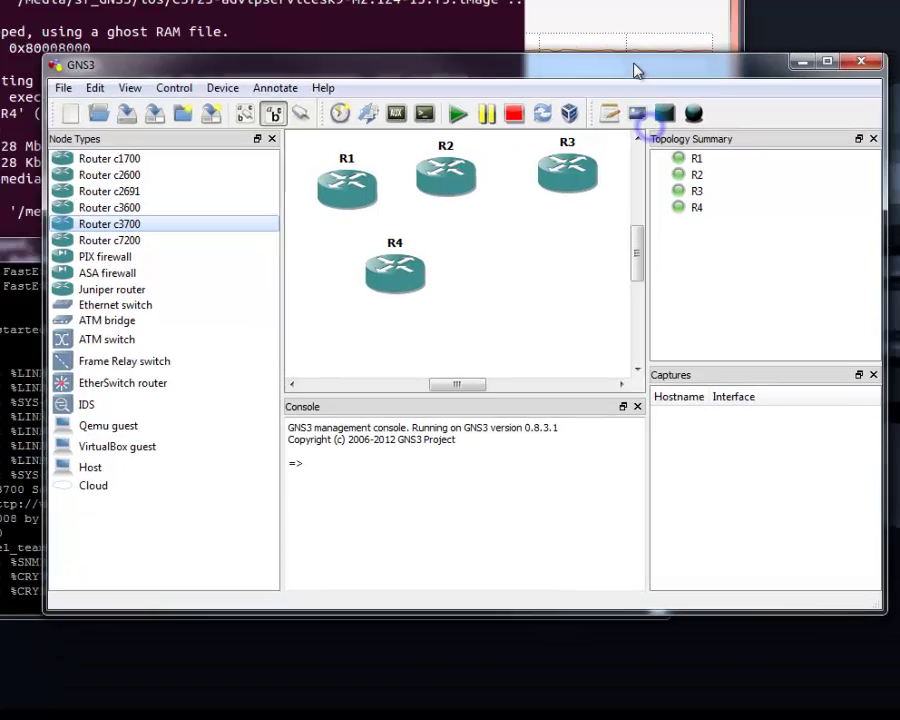
left_click_drag(636, 70, 595, 126)
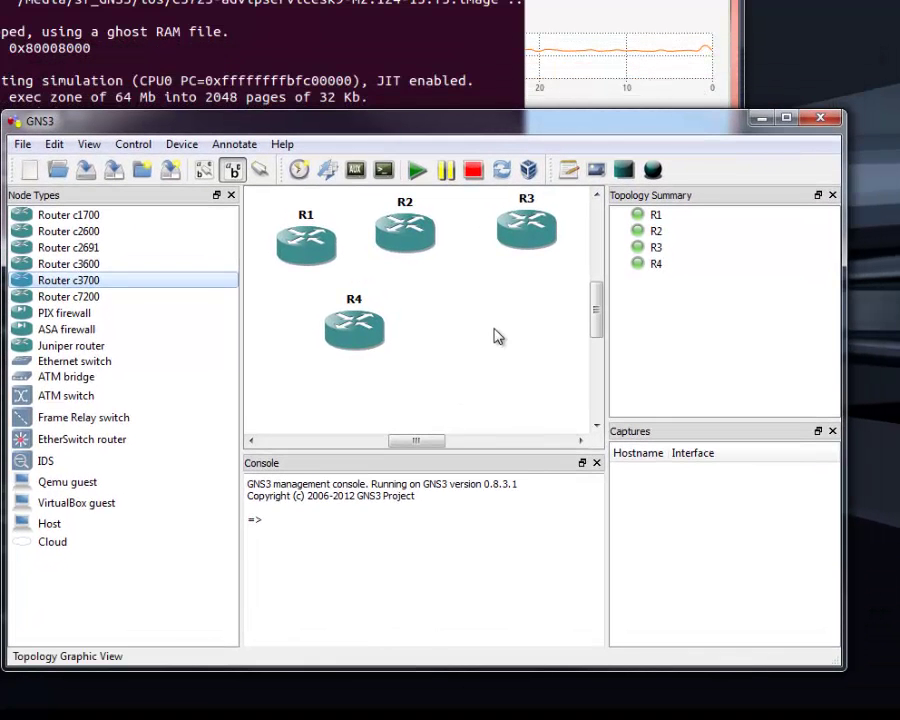